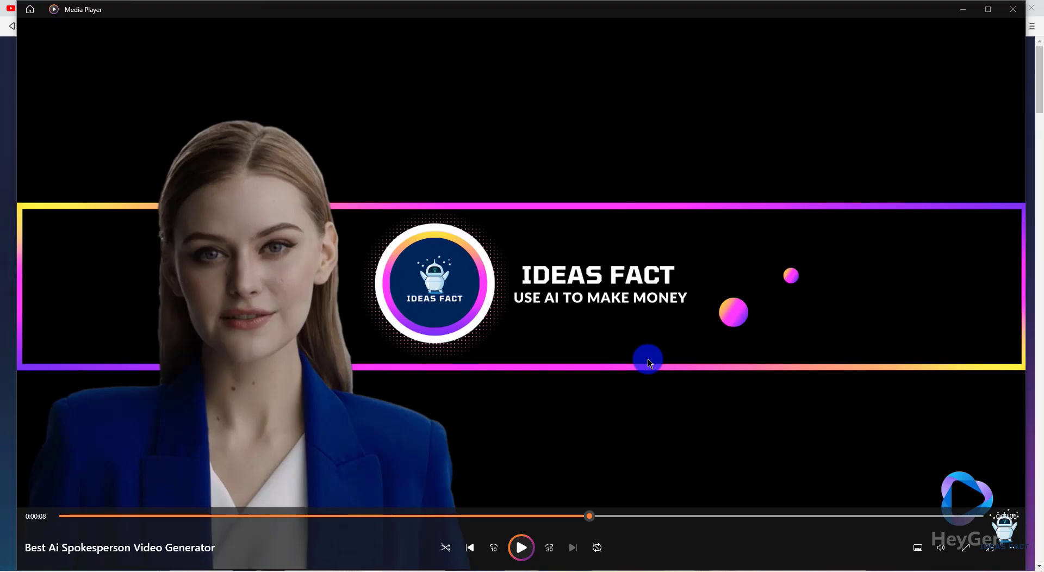
Minimise the Media Player sample video to bring the HeyGen homepage into view
{"action": "left_click", "coordinate": [965, 11]}
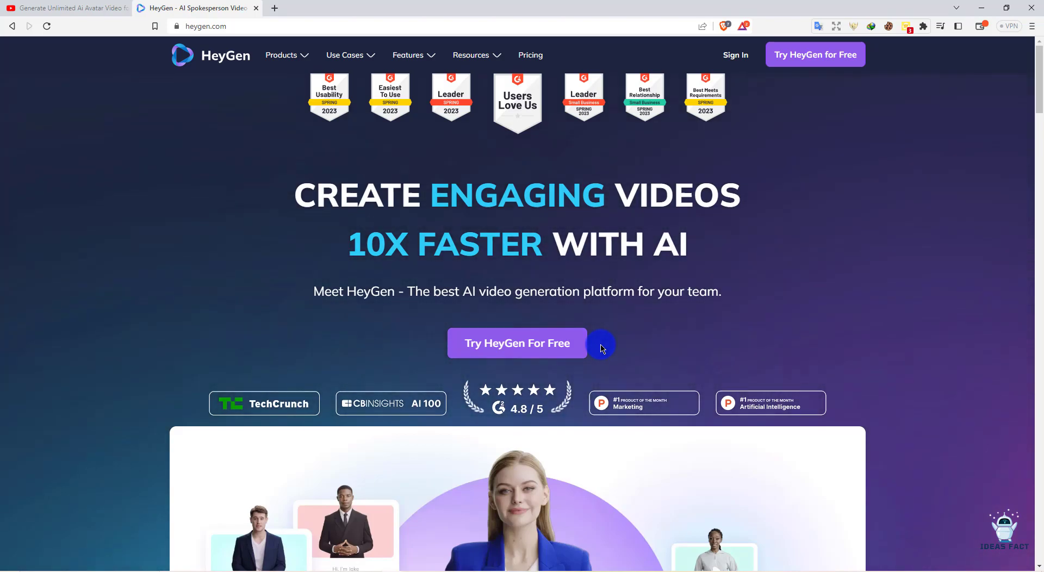
Start a free HeyGen trial from the homepage's 'Try HeyGen For Free' button
{"action": "scroll", "coordinate": [601, 348], "scroll_direction": "down", "scroll_amount": 4}
{"action": "scroll", "coordinate": [618, 440], "scroll_direction": "up", "scroll_amount": 4}
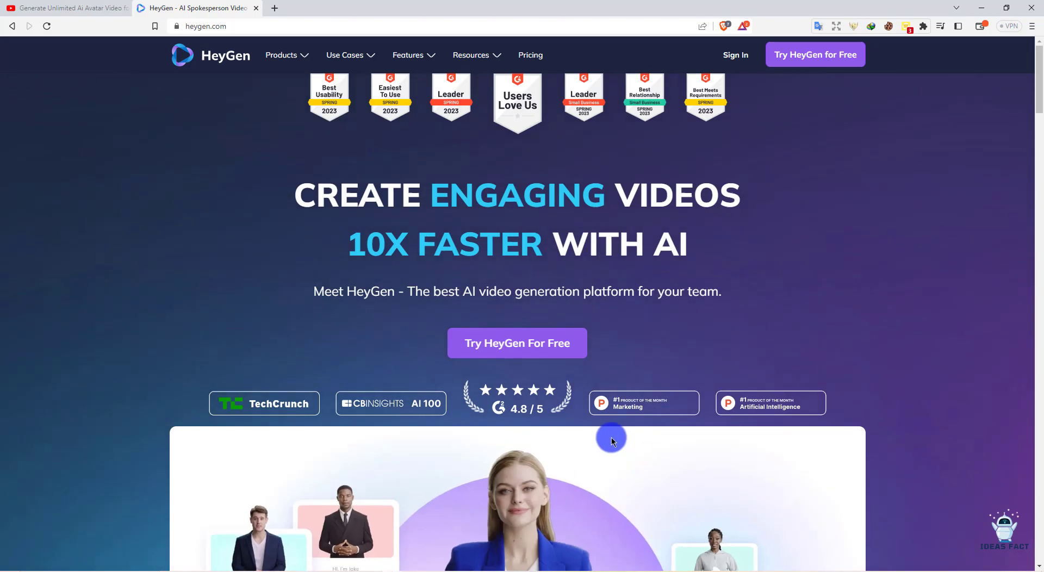
{"action": "left_click", "coordinate": [518, 348]}
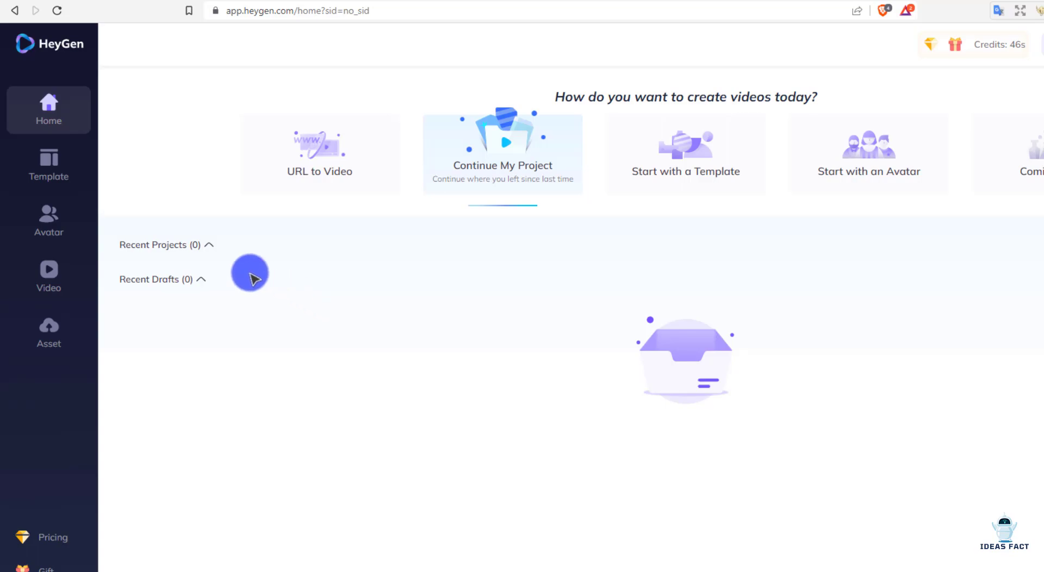
Browse the Advertisement and Social Media templates and preview the Intro Video template
{"action": "left_click", "coordinate": [63, 176]}
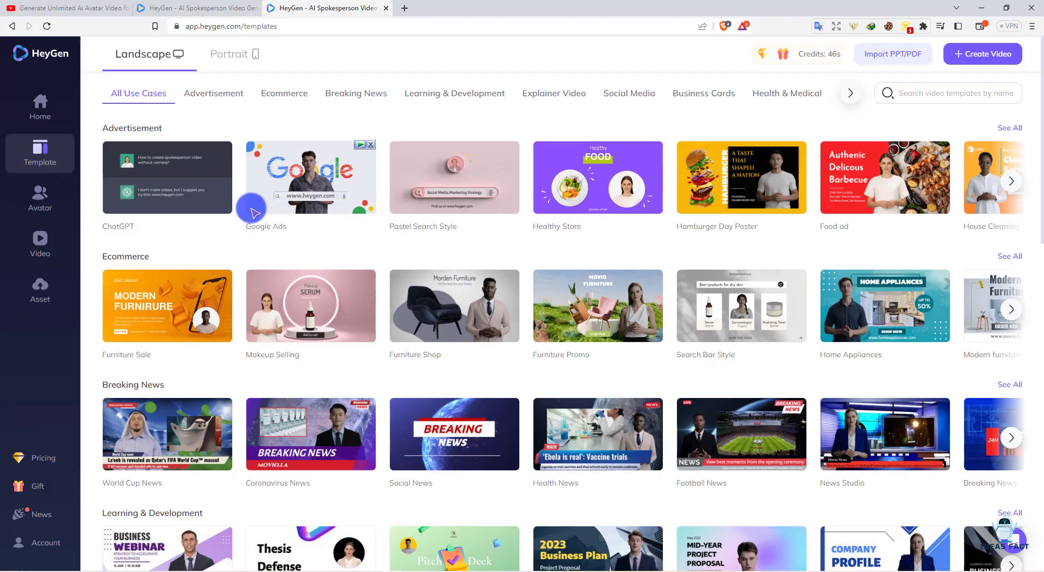
{"action": "left_click", "coordinate": [214, 93]}
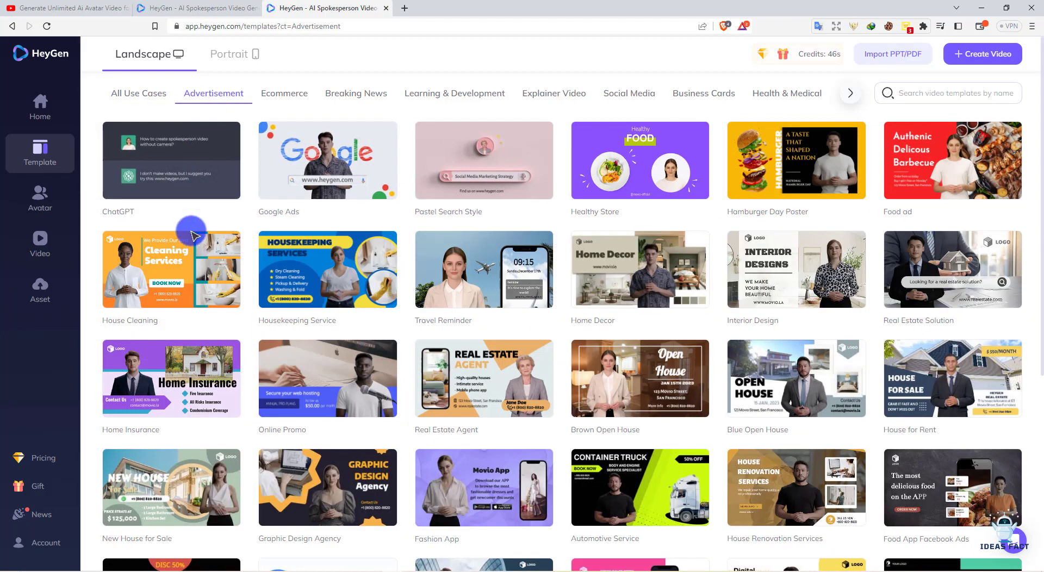
{"action": "scroll", "coordinate": [193, 235], "scroll_direction": "down", "scroll_amount": 1}
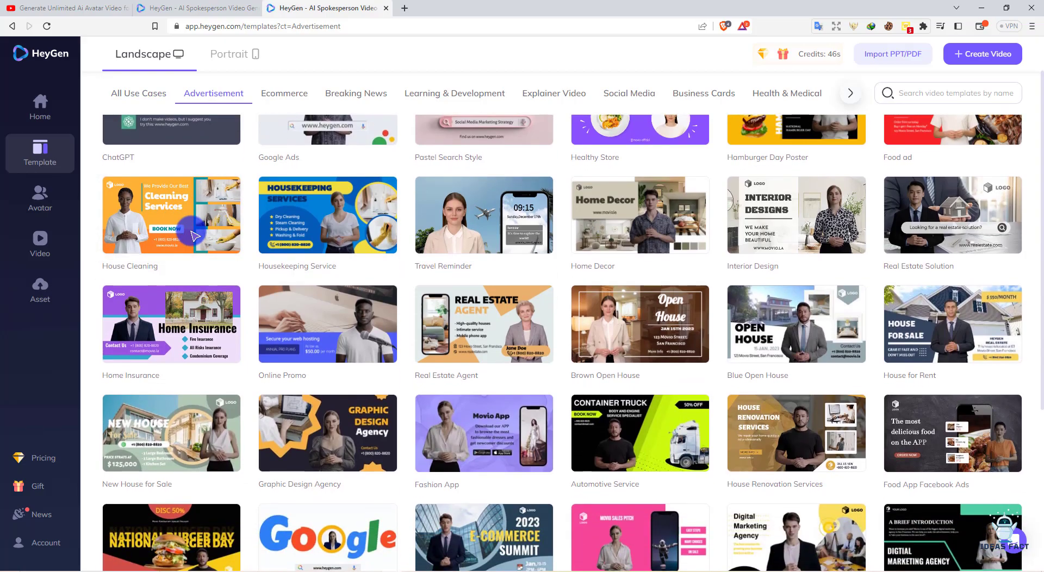
{"action": "scroll", "coordinate": [487, 356], "scroll_direction": "down", "scroll_amount": 4}
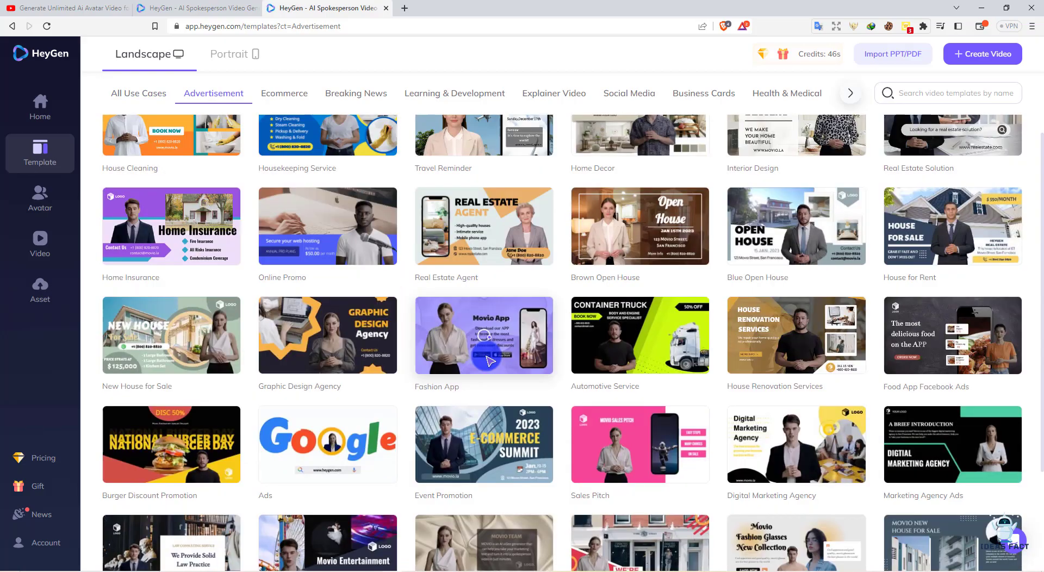
{"action": "scroll", "coordinate": [487, 356], "scroll_direction": "up", "scroll_amount": 5}
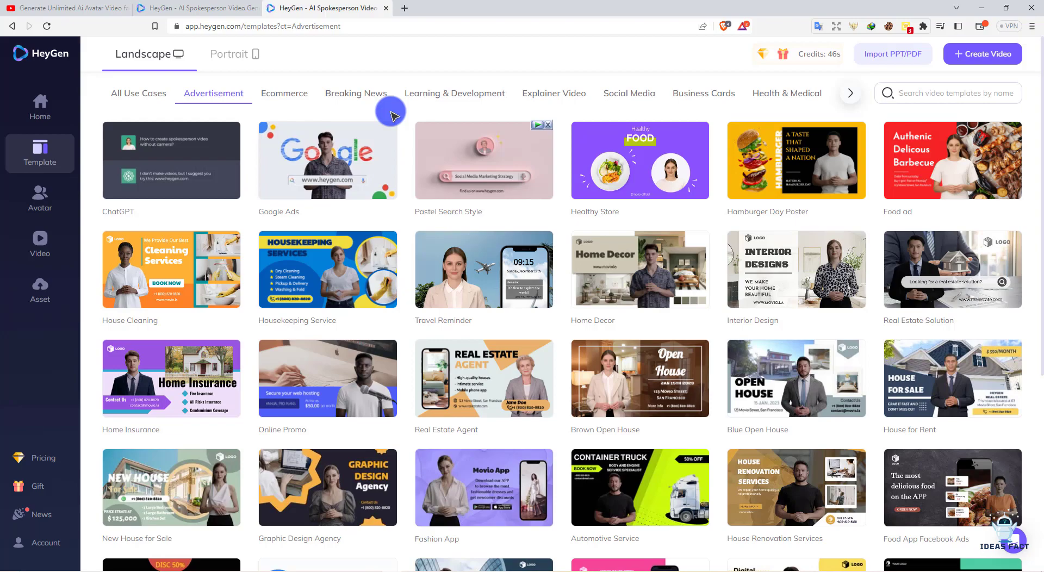
{"action": "left_click", "coordinate": [639, 94]}
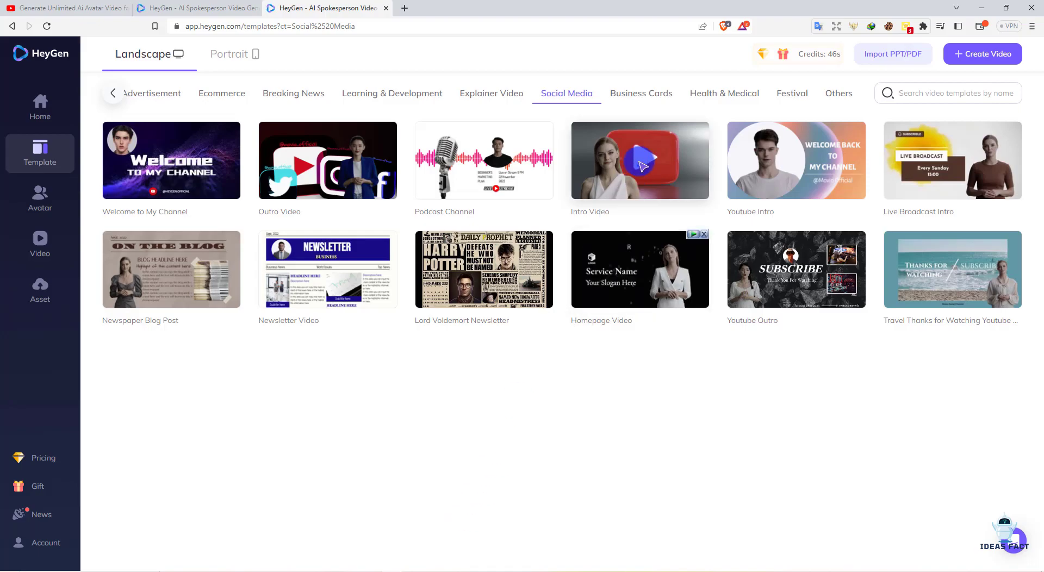
{"action": "left_click", "coordinate": [642, 166]}
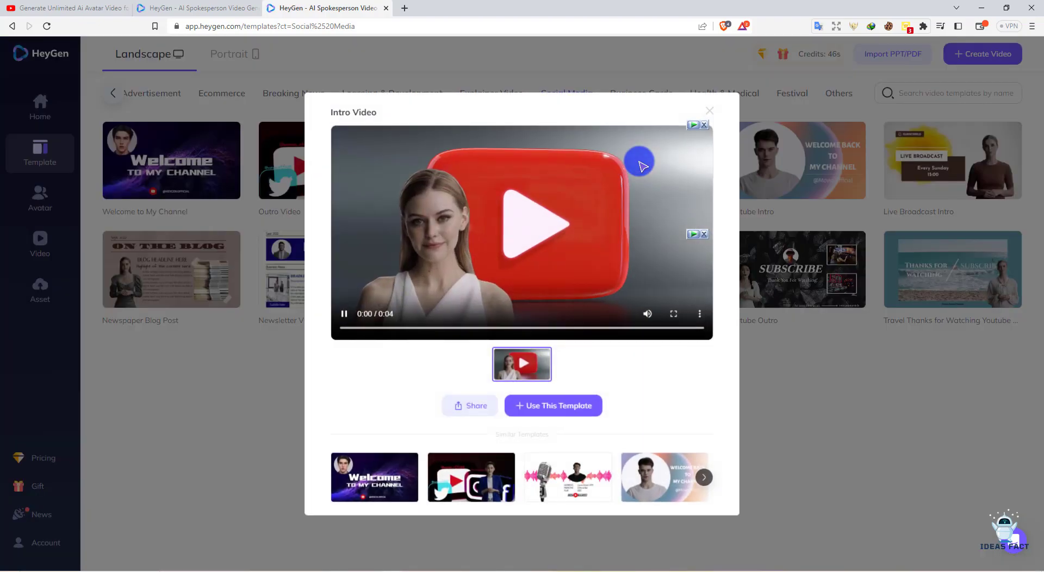
Start a draft from the Intro Video template and search the Avatar Pro grid for Tyler
{"action": "left_click", "coordinate": [556, 409]}
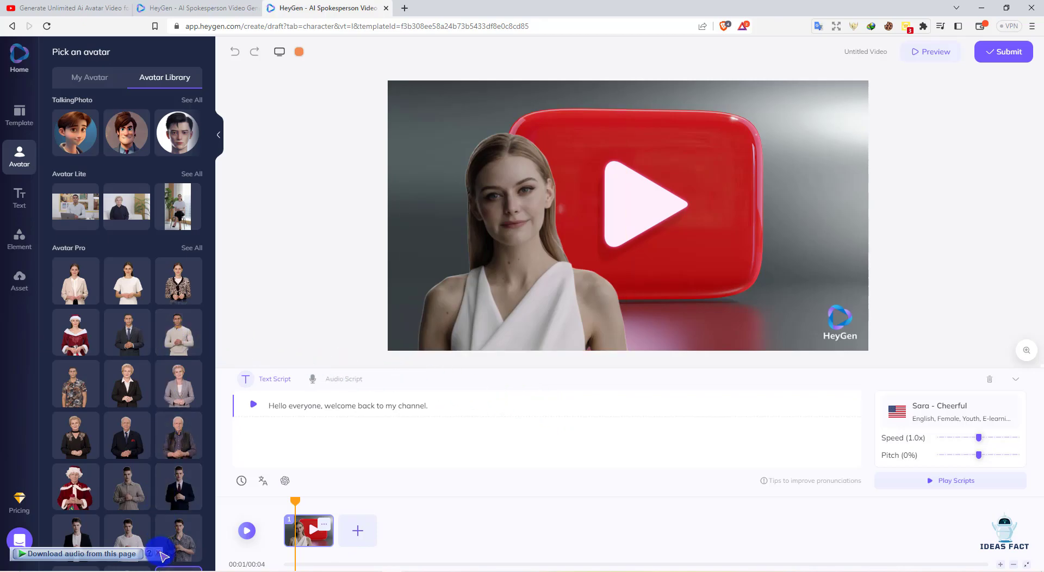
{"action": "scroll", "coordinate": [183, 383], "scroll_direction": "down", "scroll_amount": 2}
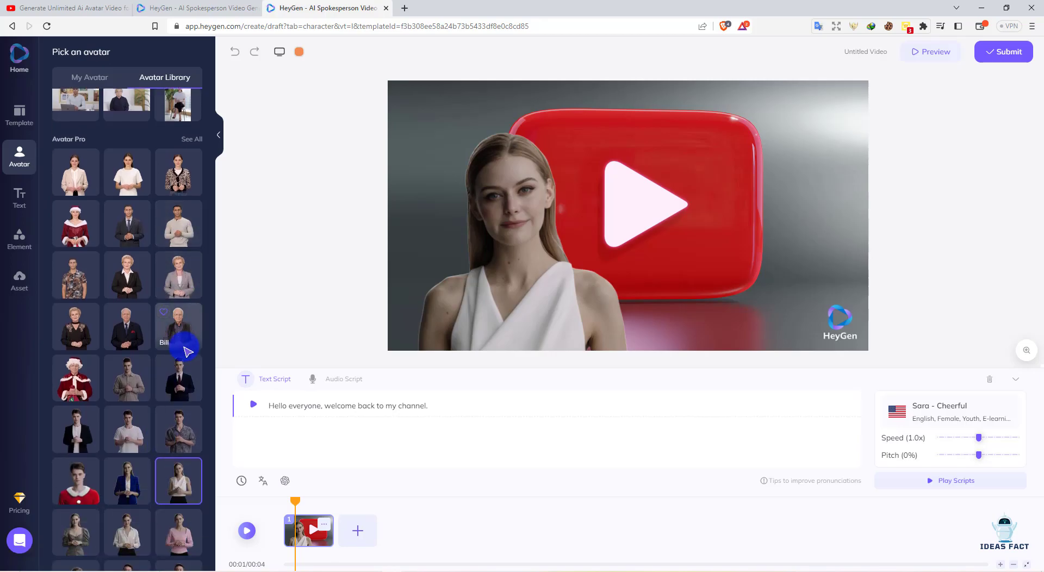
{"action": "scroll", "coordinate": [187, 351], "scroll_direction": "down", "scroll_amount": 1}
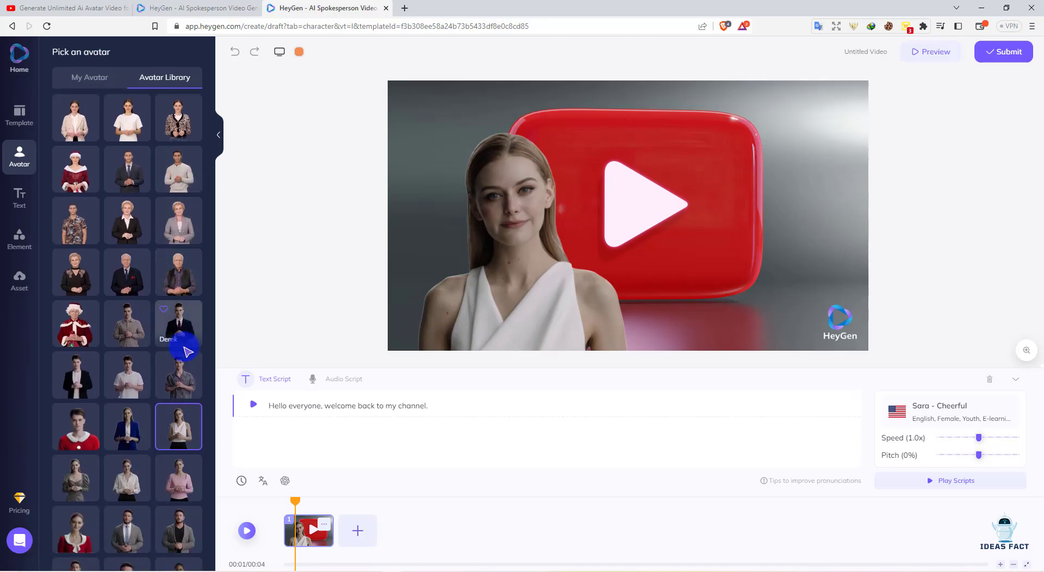
{"action": "scroll", "coordinate": [188, 352], "scroll_direction": "down", "scroll_amount": 4}
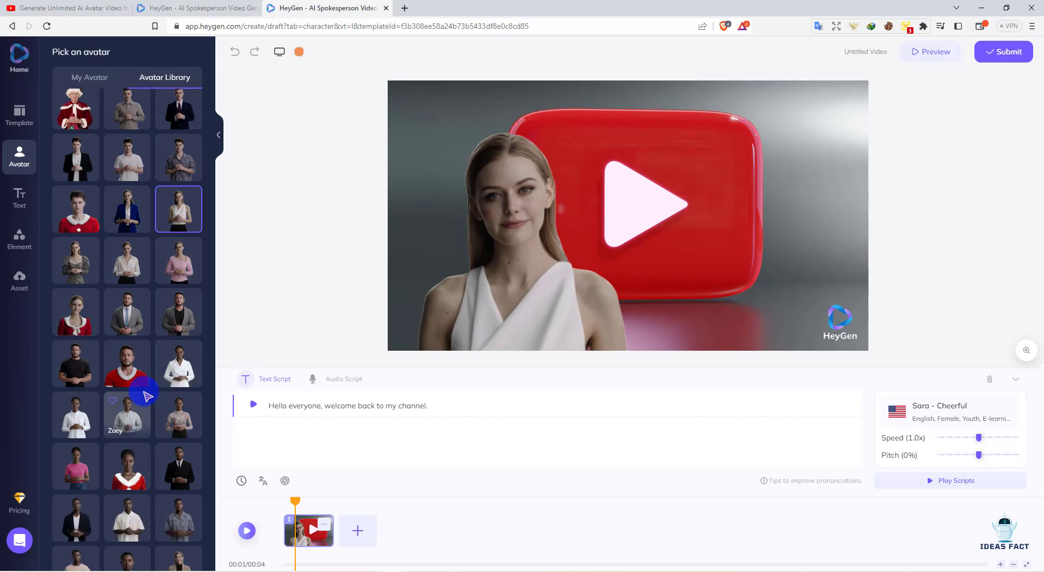
{"action": "scroll", "coordinate": [147, 396], "scroll_direction": "down", "scroll_amount": 3}
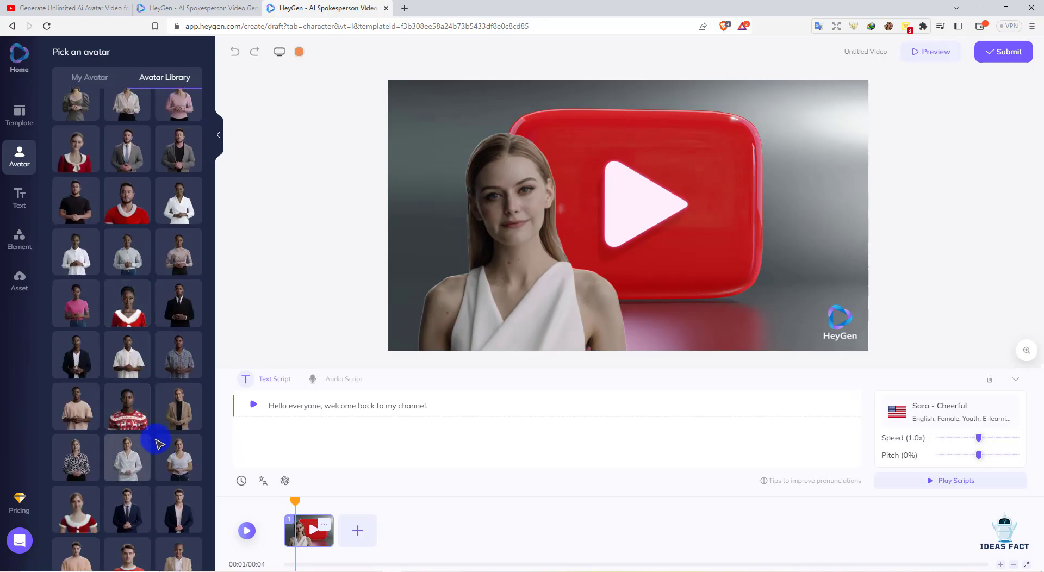
{"action": "scroll", "coordinate": [158, 443], "scroll_direction": "up", "scroll_amount": 3}
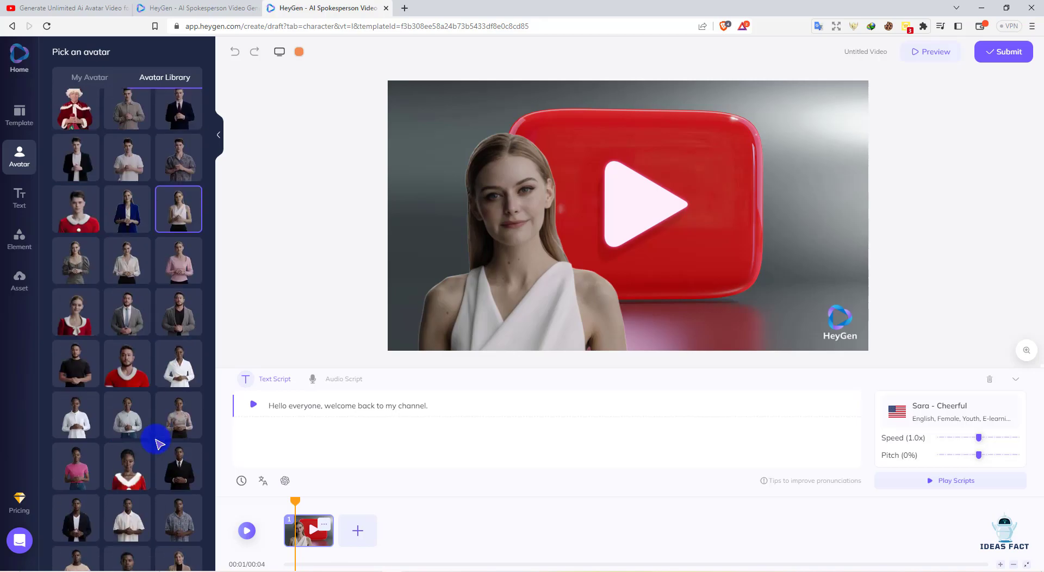
{"action": "scroll", "coordinate": [166, 435], "scroll_direction": "up", "scroll_amount": 2}
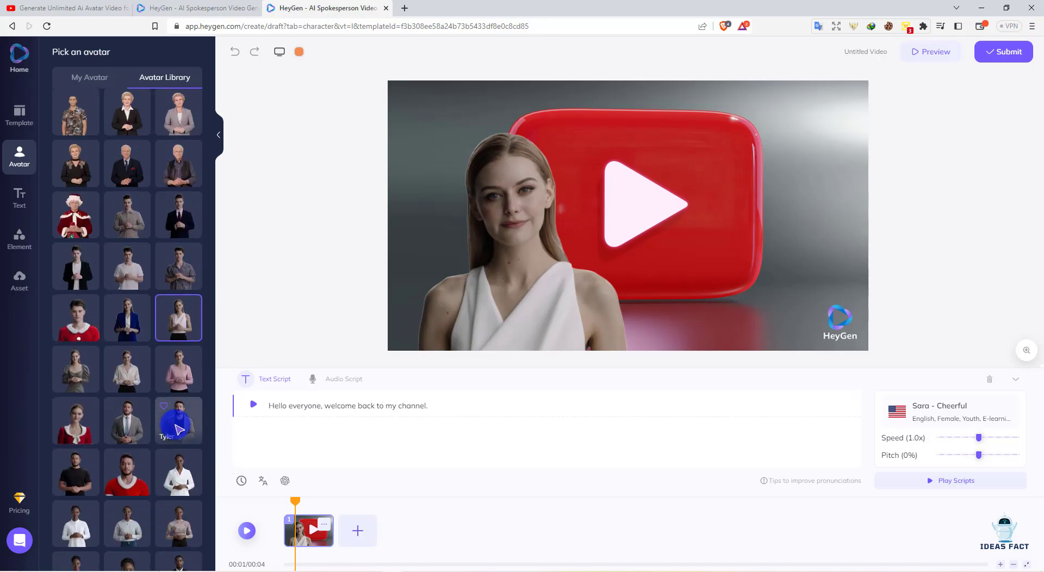
Switch to the Tyler avatar, audition Tony and Ryan, and apply the Ryan - Professional voice
{"action": "left_click", "coordinate": [178, 429]}
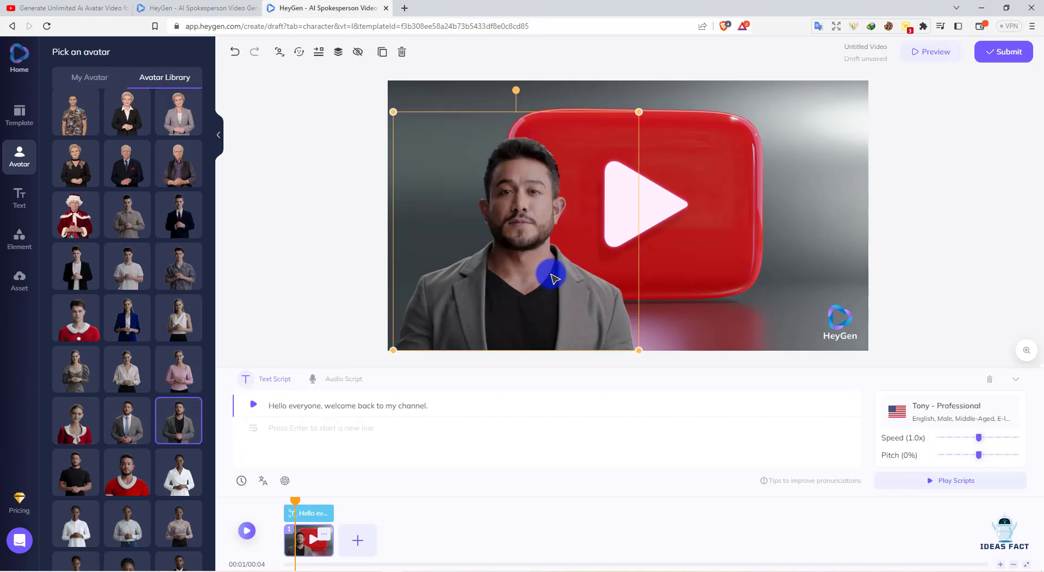
{"action": "left_click", "coordinate": [955, 418]}
{"action": "left_click", "coordinate": [410, 319]}
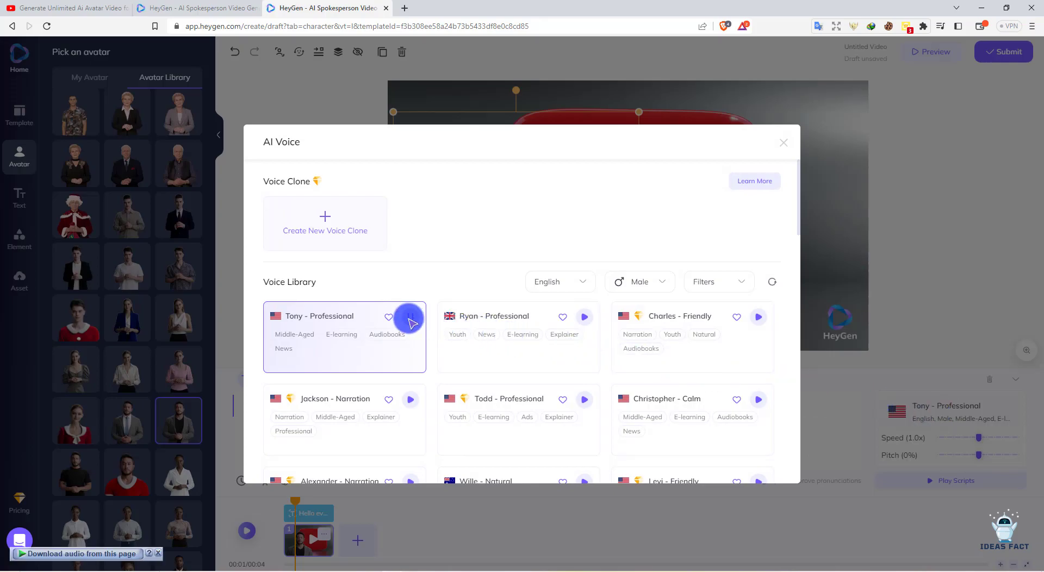
{"action": "left_click", "coordinate": [584, 318]}
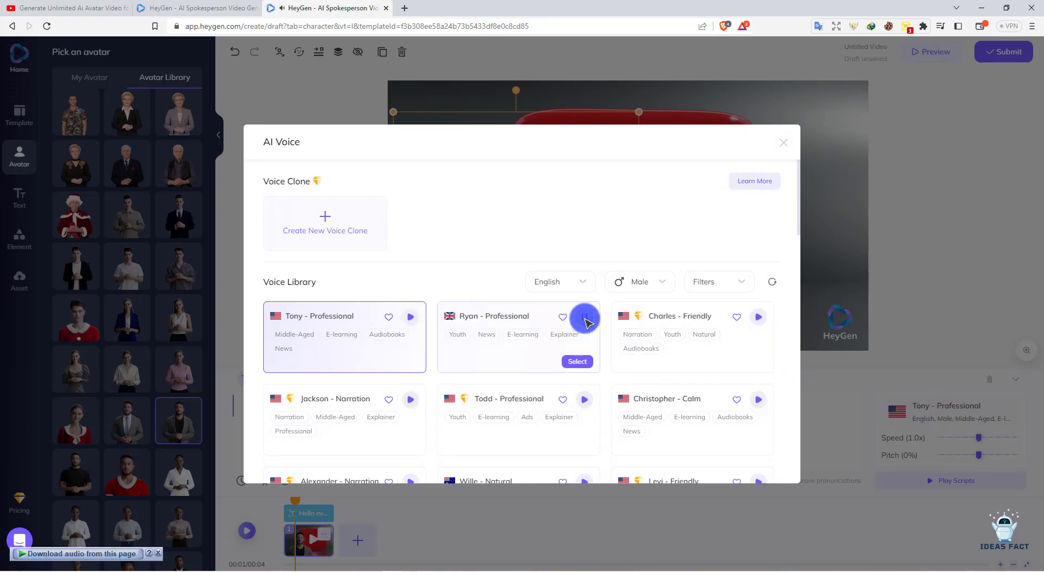
{"action": "left_click", "coordinate": [577, 361]}
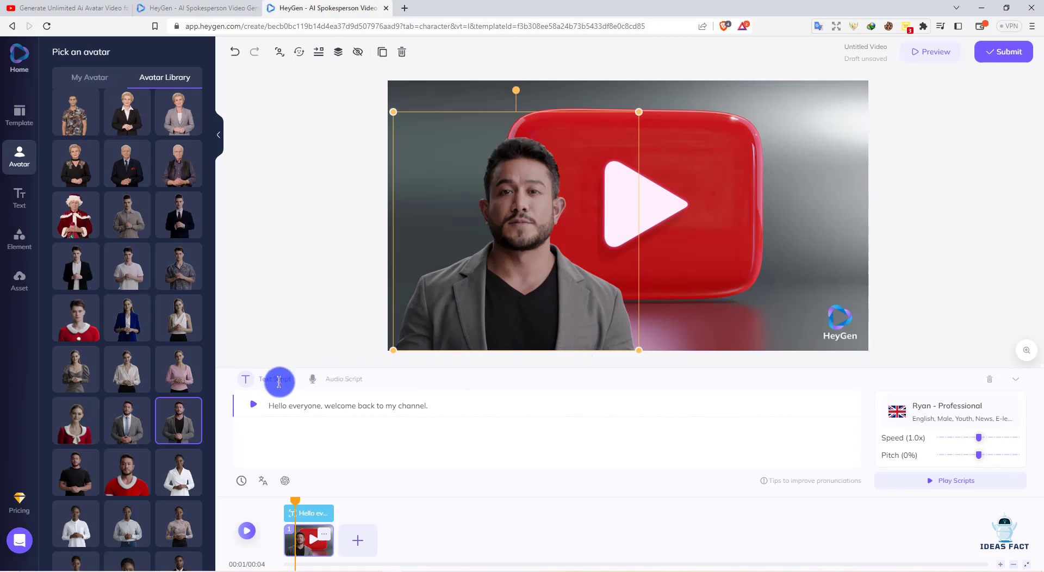
Delete the template's welcome line and paste in the Ideas Fact paragraph copied from Notepad
{"action": "triple_click", "coordinate": [285, 403]}
{"action": "key", "text": "BackSpace"}
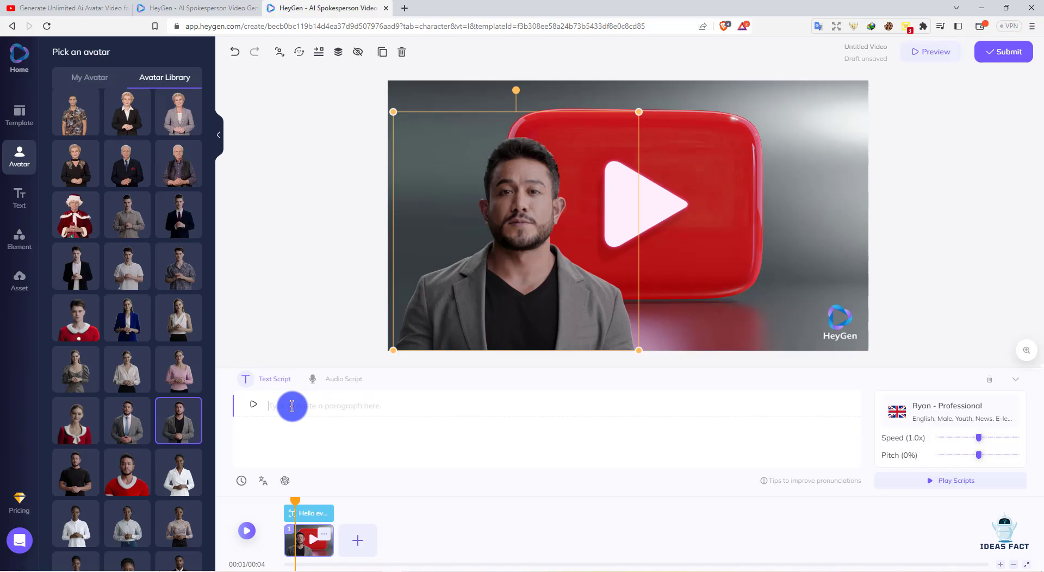
{"action": "left_click", "coordinate": [339, 565]}
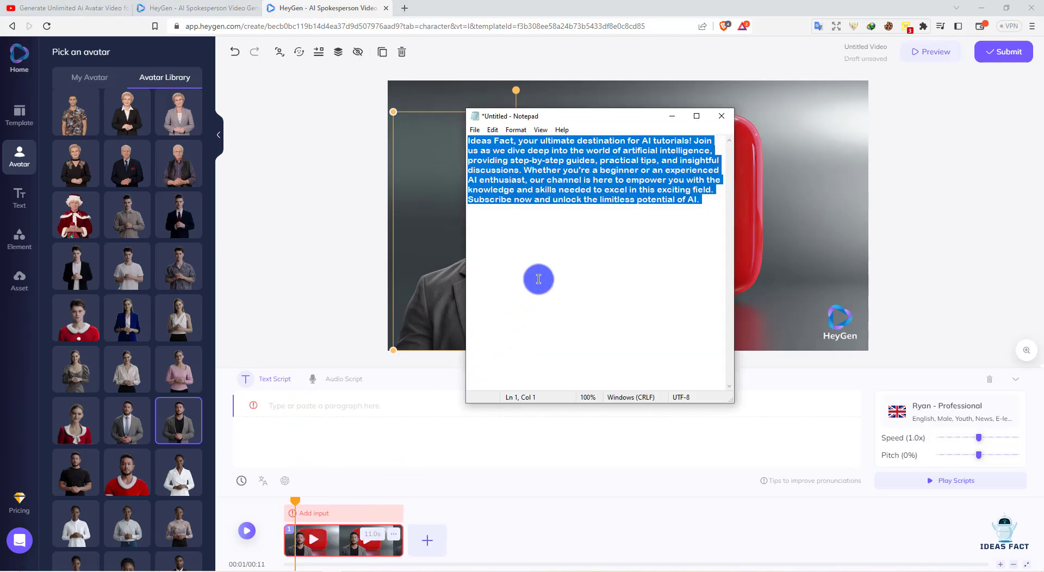
{"action": "left_click", "coordinate": [603, 174]}
{"action": "left_click_drag", "start_coordinate": [524, 170], "coordinate": [468, 140]}
{"action": "right_click", "coordinate": [475, 140]}
{"action": "left_click", "coordinate": [497, 168]}
{"action": "left_click", "coordinate": [337, 409]}
{"action": "key", "text": "ctrl+v"}
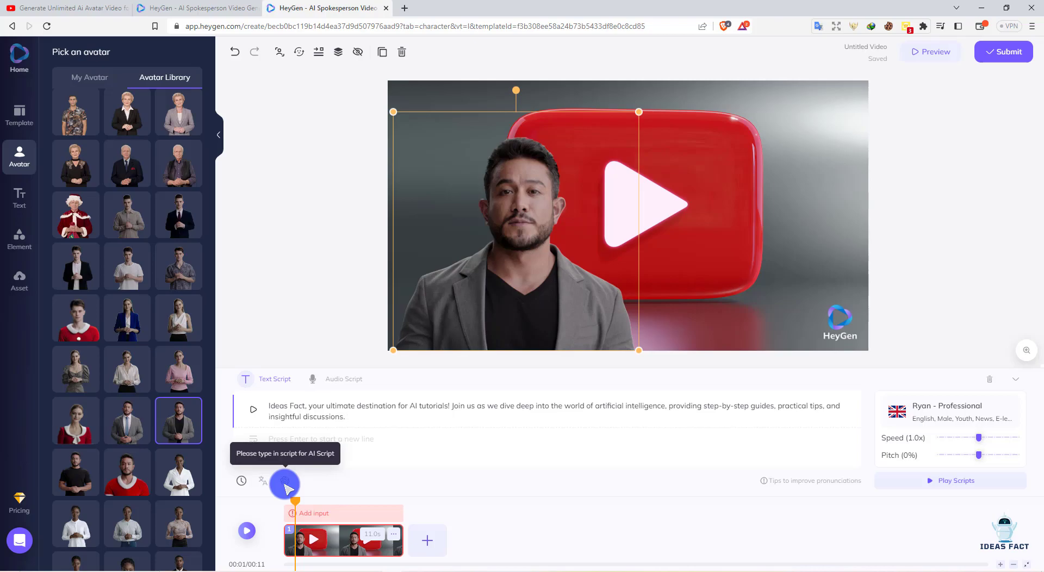
Try the Audio Script option, then return to Text Script and re-paste the Ideas Fact paragraph
{"action": "left_click", "coordinate": [351, 379]}
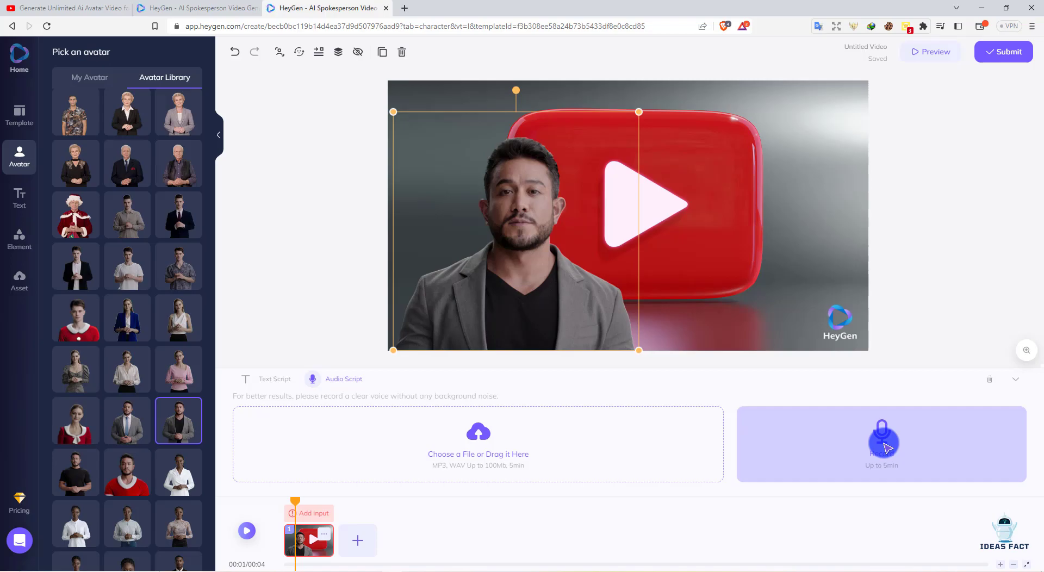
{"action": "left_click", "coordinate": [282, 380]}
{"action": "left_click", "coordinate": [306, 421]}
{"action": "key", "text": "ctrl+v"}
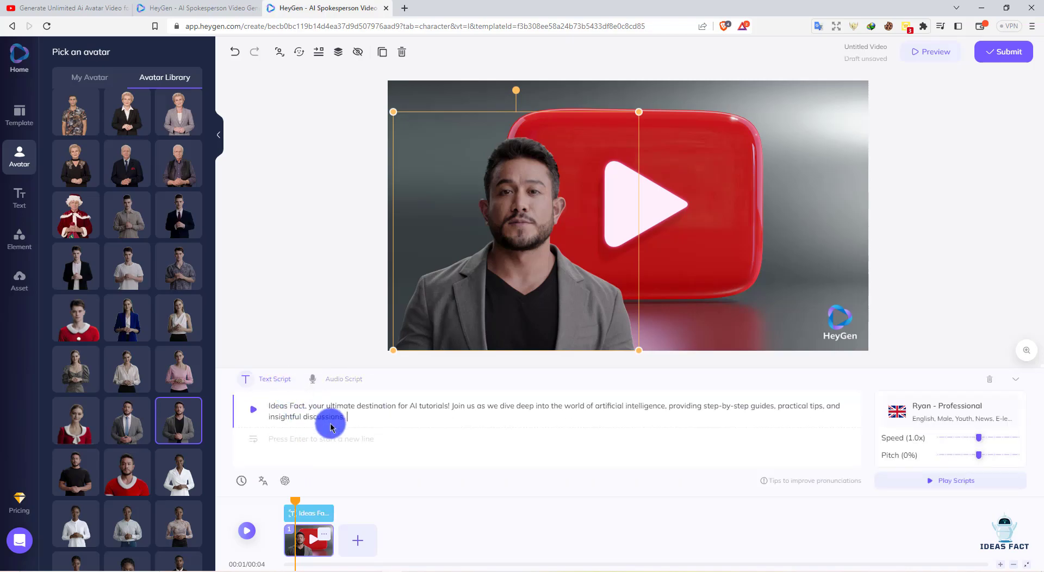
Generate the Ryan narration for a 14-second scene and preview it from the 00:05 mark
{"action": "left_click", "coordinate": [971, 491]}
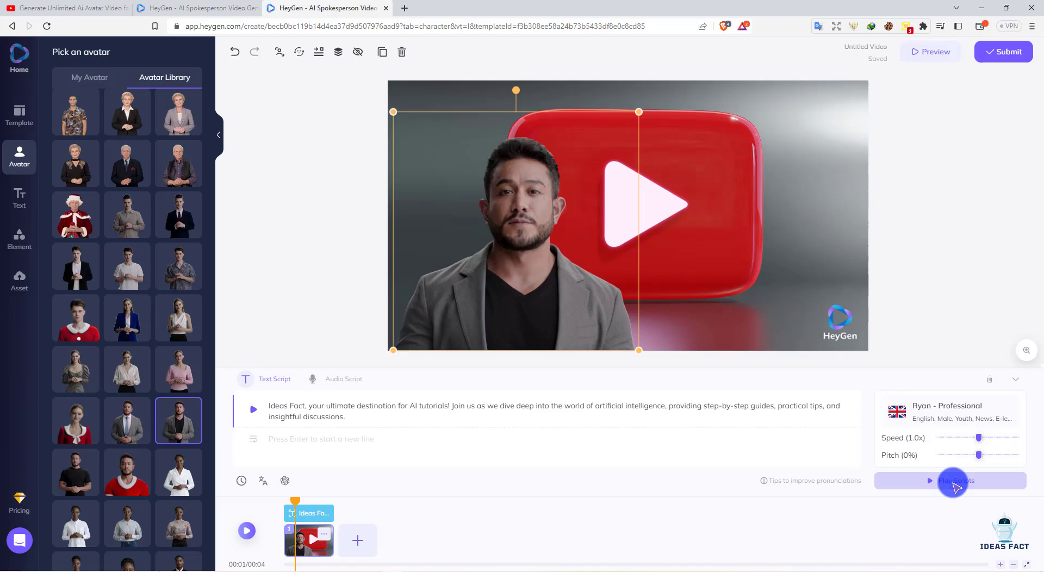
{"action": "left_click", "coordinate": [955, 486]}
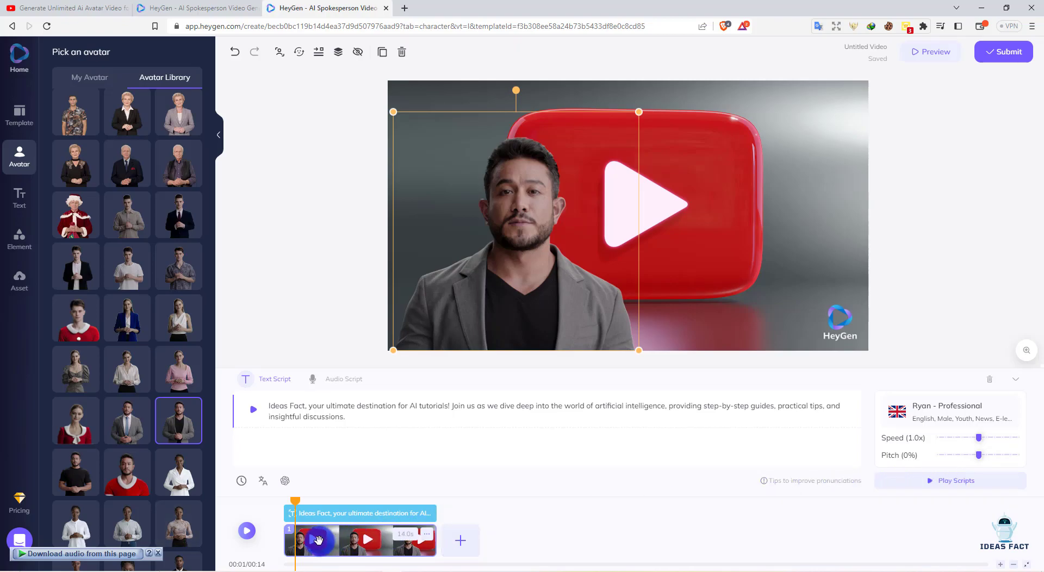
{"action": "left_click_drag", "start_coordinate": [295, 499], "coordinate": [342, 505]}
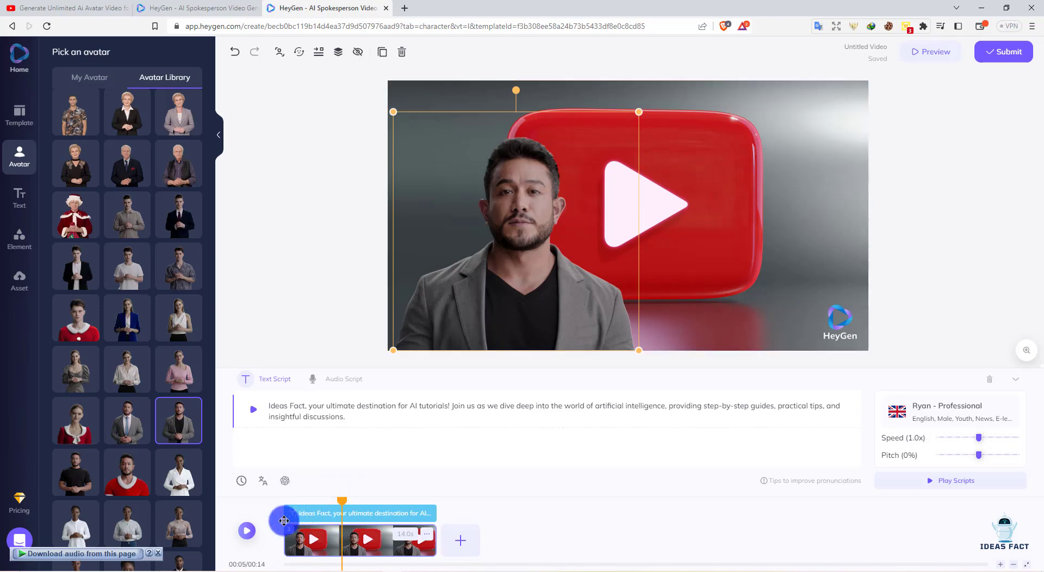
{"action": "left_click", "coordinate": [247, 530]}
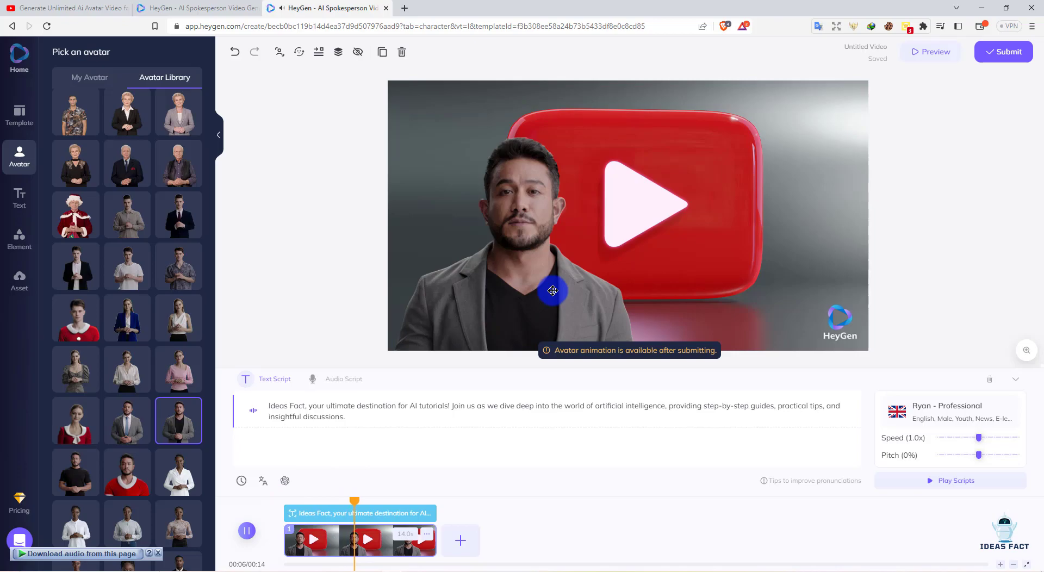
{"action": "left_click", "coordinate": [246, 530]}
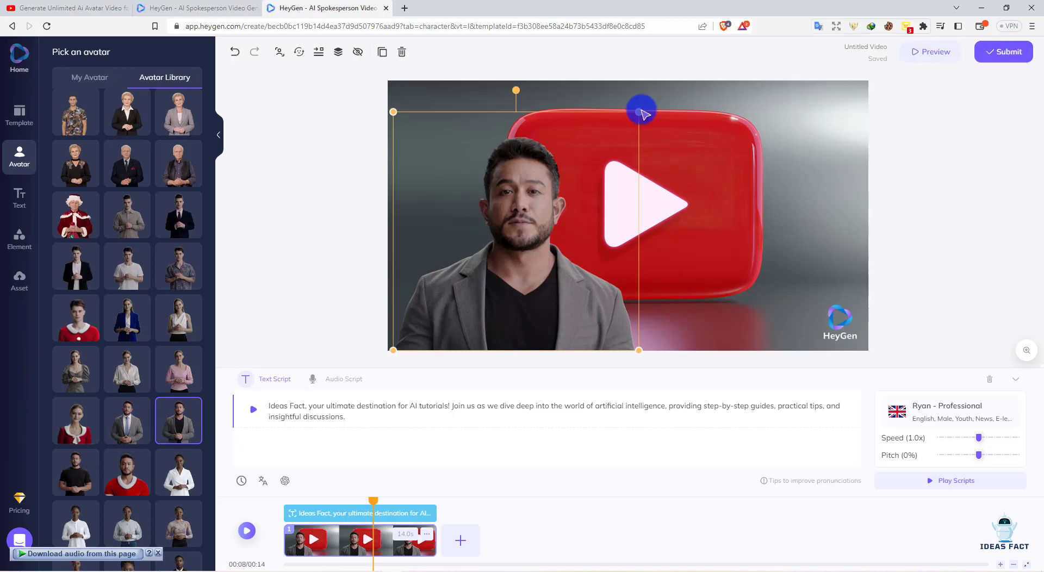
Add the FOREVER YOUNG text template, shift it right, then delete it from the scene
{"action": "left_click", "coordinate": [22, 202]}
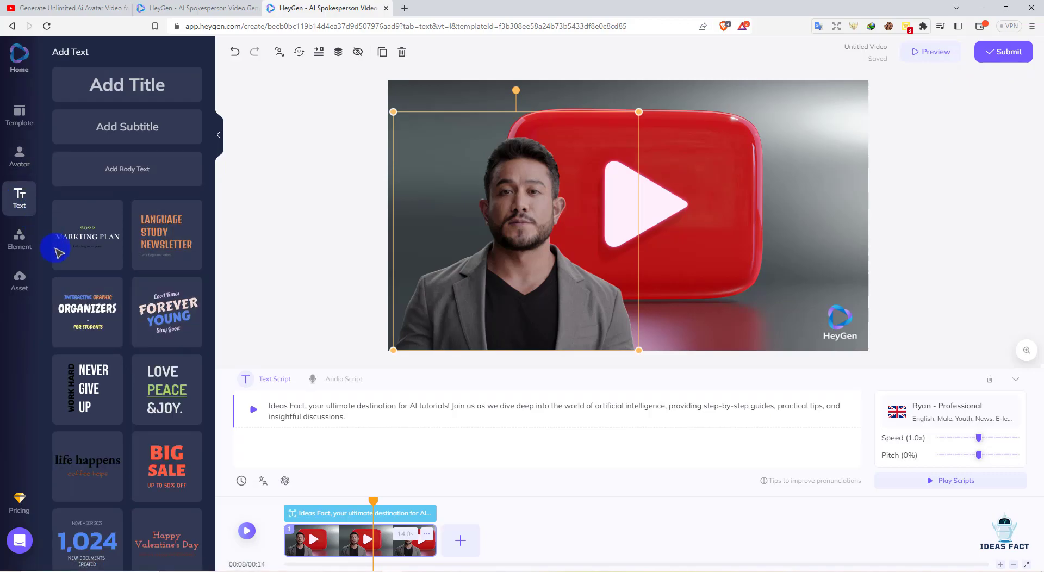
{"action": "scroll", "coordinate": [154, 390], "scroll_direction": "down", "scroll_amount": 1}
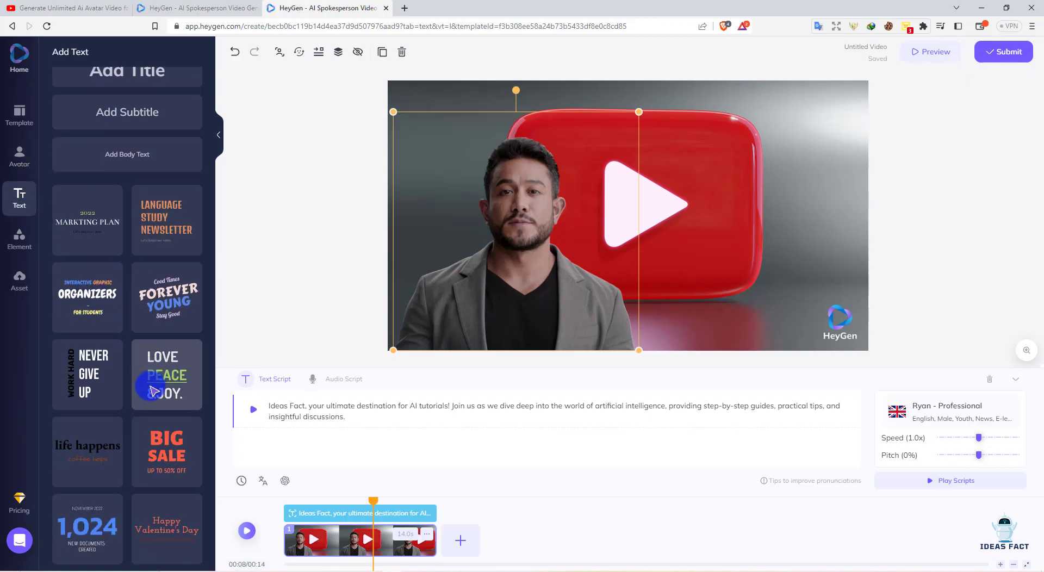
{"action": "scroll", "coordinate": [154, 375], "scroll_direction": "up", "scroll_amount": 1}
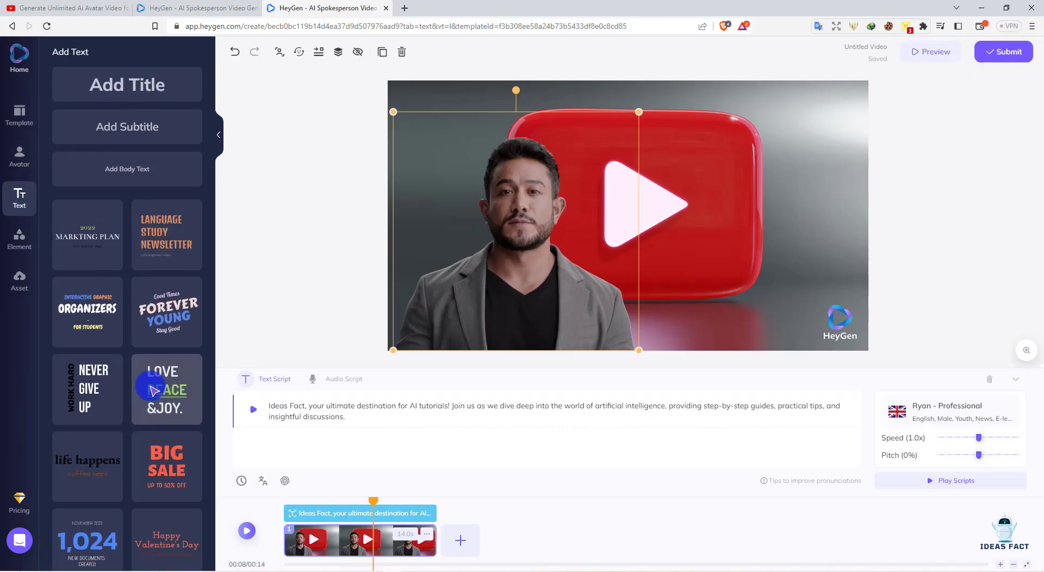
{"action": "left_click", "coordinate": [170, 317]}
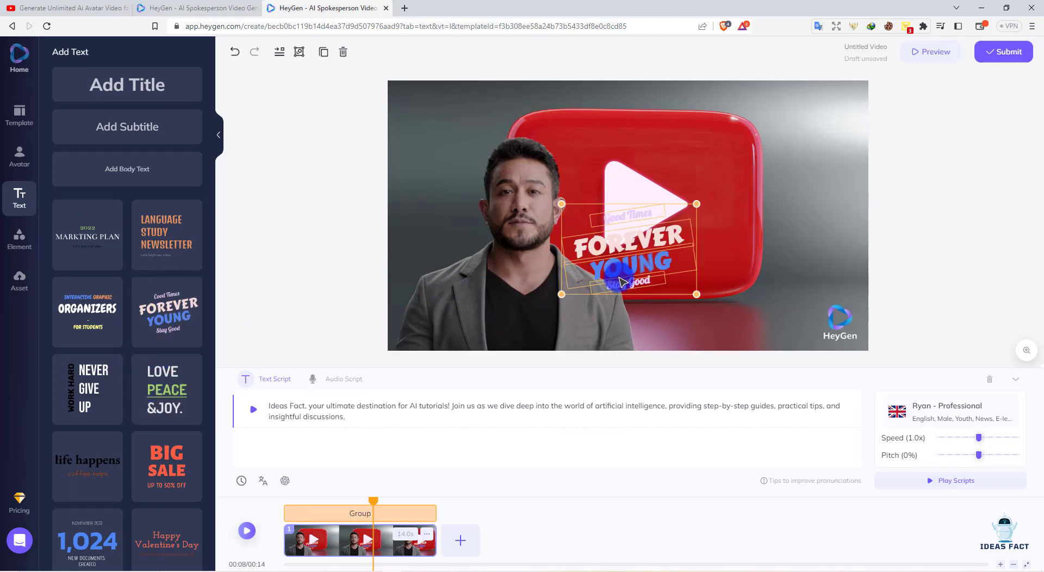
{"action": "left_click_drag", "start_coordinate": [636, 247], "coordinate": [698, 234]}
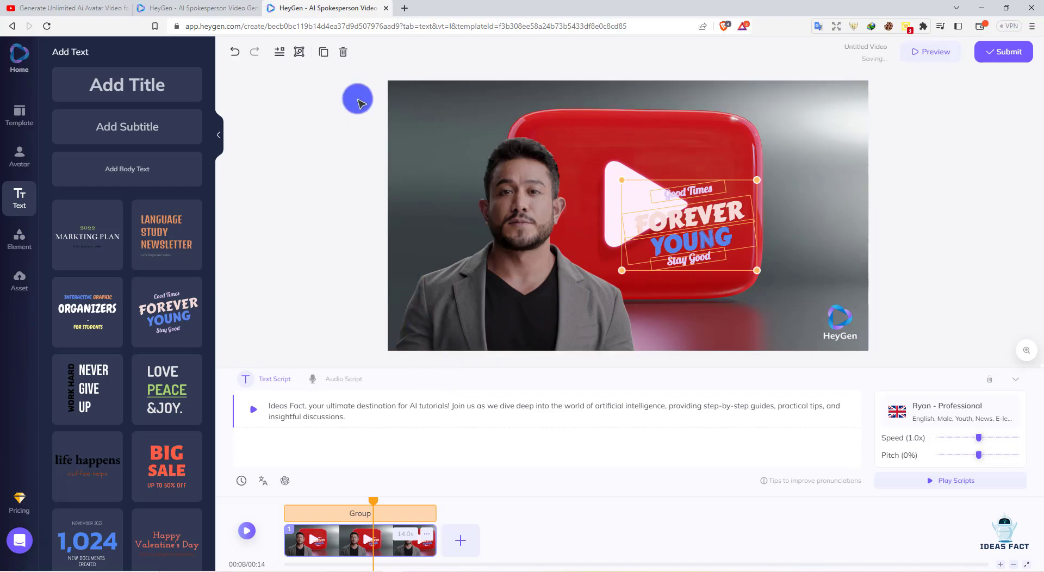
{"action": "left_click", "coordinate": [343, 52]}
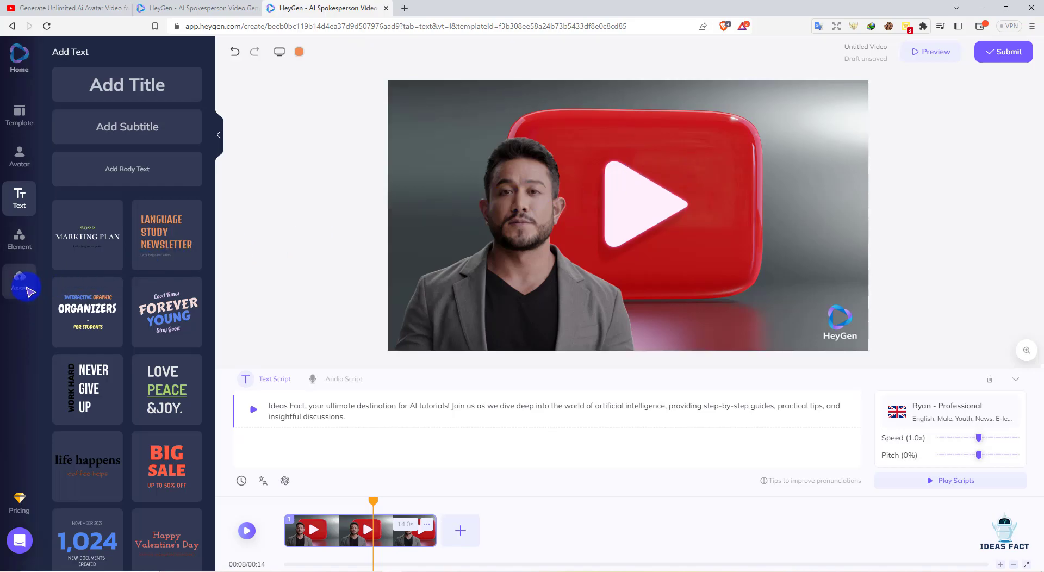
Place the uploaded Ideas Fact banner across the scene, redoing a misplaced copy, and enlarge the avatar
{"action": "left_click", "coordinate": [22, 283]}
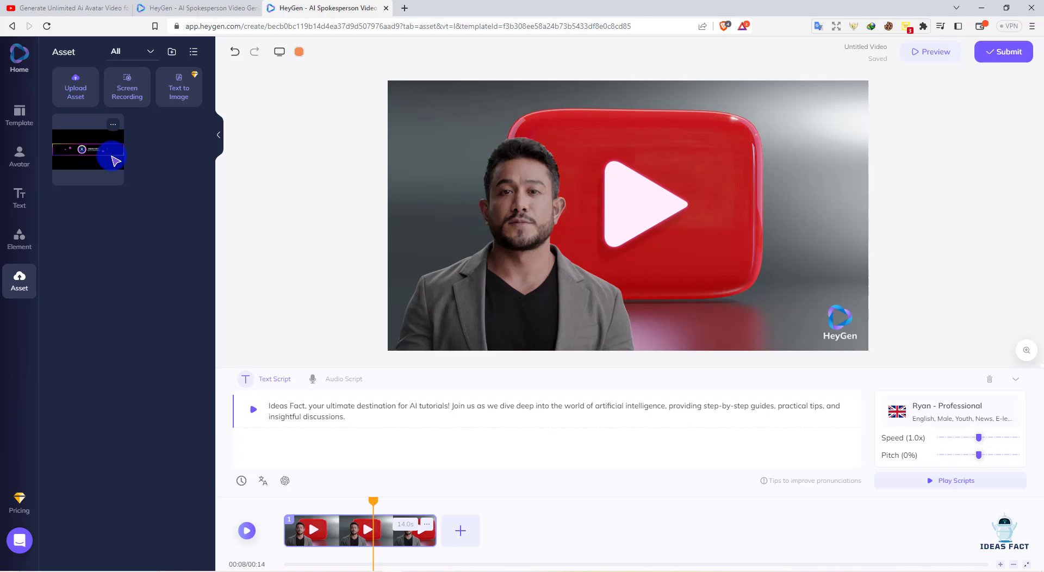
{"action": "left_click", "coordinate": [114, 160]}
{"action": "left_click_drag", "start_coordinate": [593, 208], "coordinate": [469, 177]}
{"action": "left_click", "coordinate": [487, 185]}
{"action": "key", "text": "Delete"}
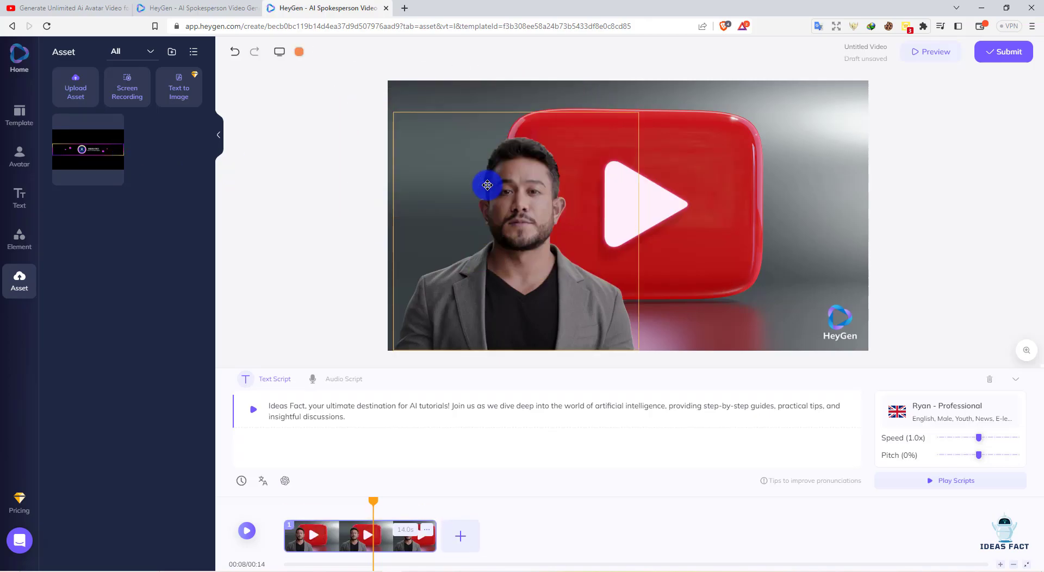
{"action": "left_click_drag", "start_coordinate": [109, 158], "coordinate": [406, 123]}
{"action": "mouse_move", "coordinate": [638, 113]}
{"action": "left_mouse_down"}
{"action": "mouse_move", "coordinate": [664, 93]}
{"action": "mouse_move", "coordinate": [634, 107]}
{"action": "left_mouse_up"}
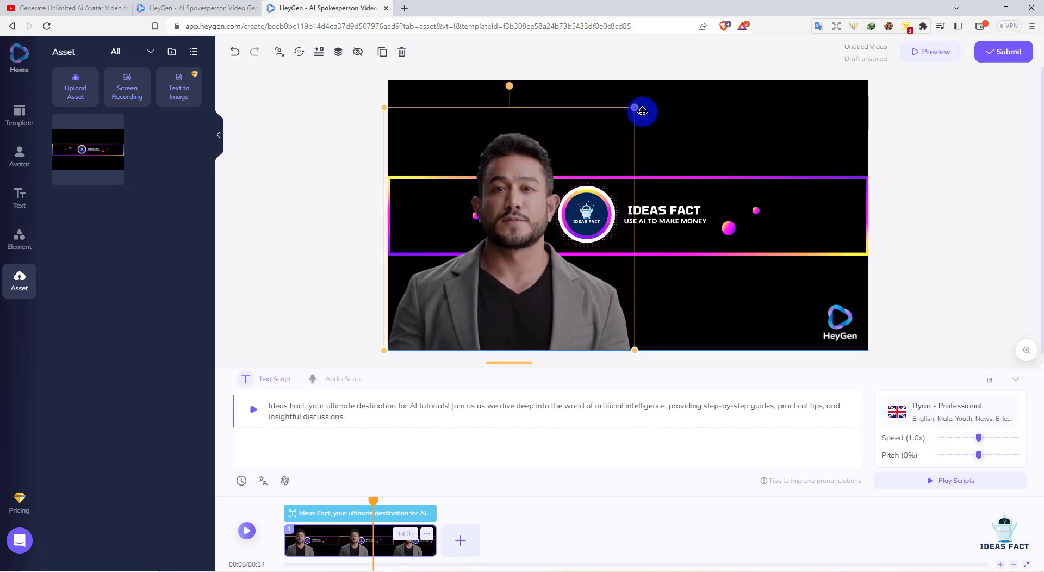
Deselect the avatar, move playback to about 4 seconds, and browse all callout stickers
{"action": "left_click", "coordinate": [296, 190]}
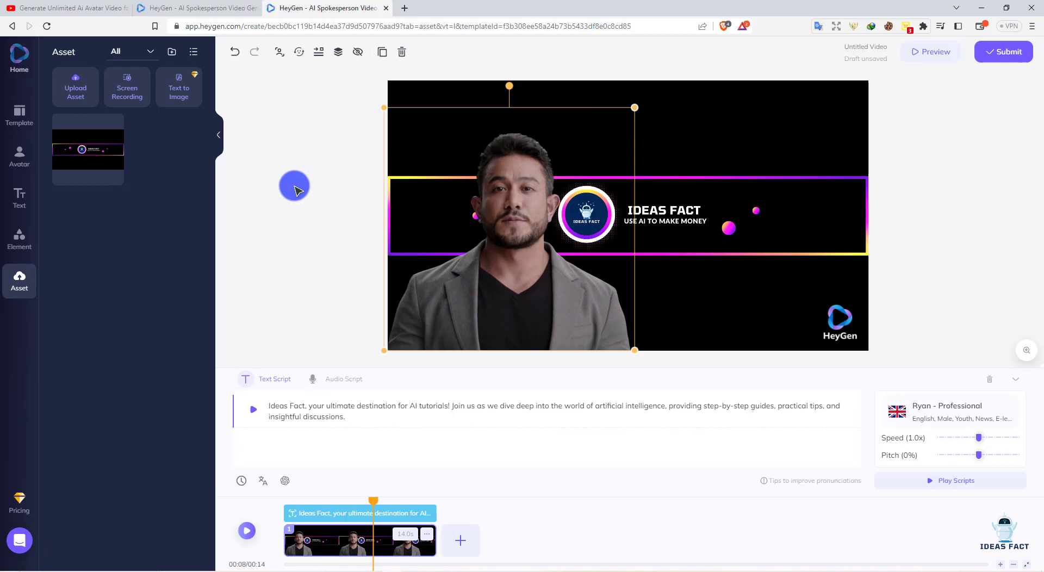
{"action": "left_click", "coordinate": [35, 243]}
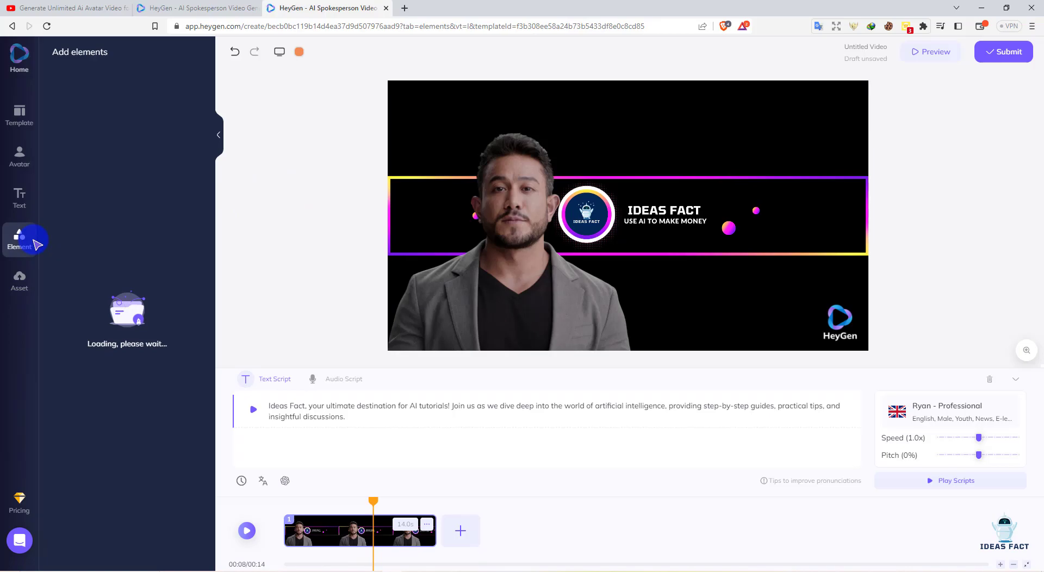
{"action": "left_click_drag", "start_coordinate": [373, 497], "coordinate": [336, 504]}
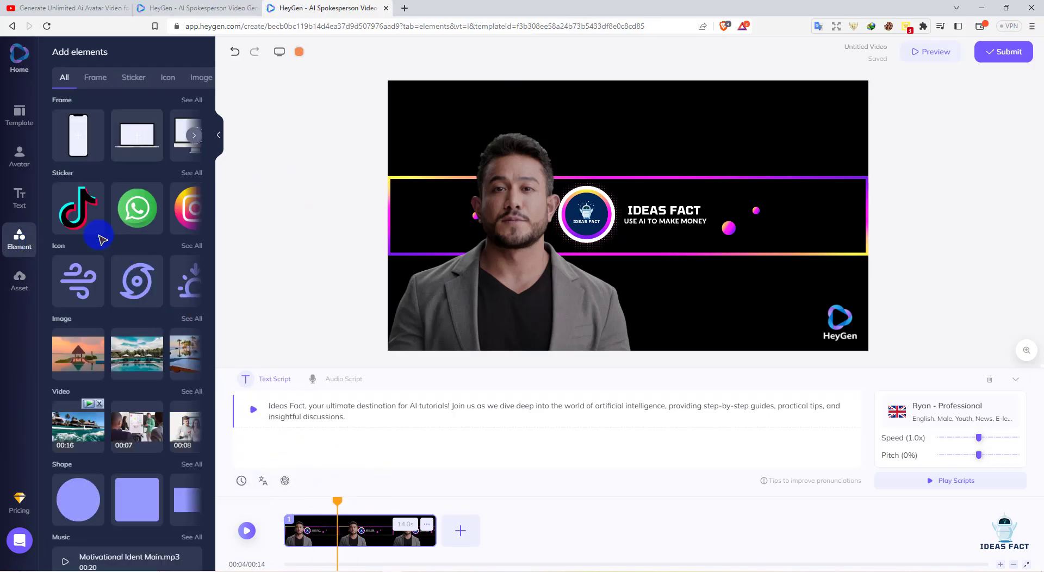
{"action": "left_click", "coordinate": [143, 77]}
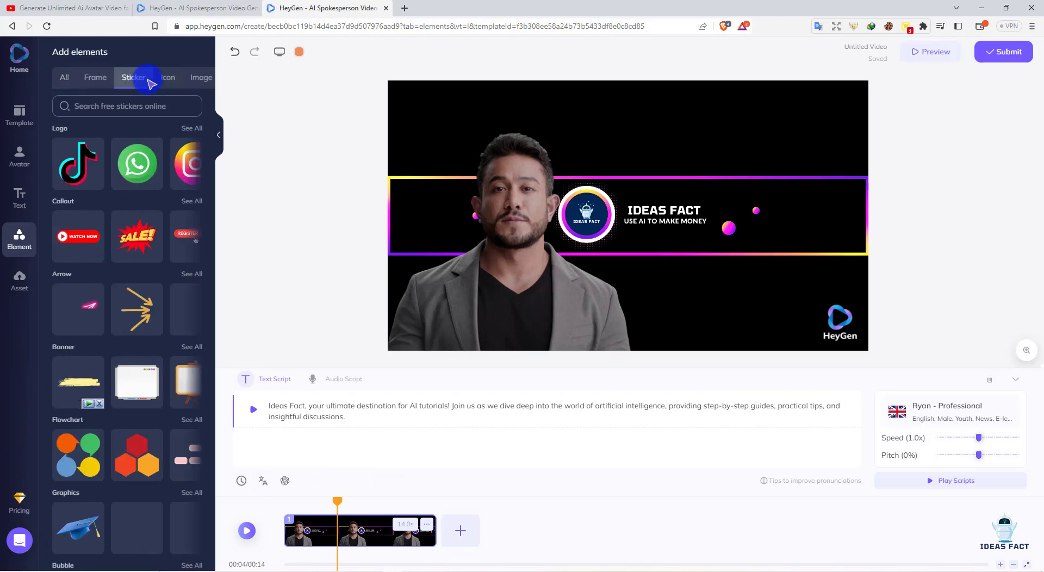
{"action": "left_click", "coordinate": [190, 201]}
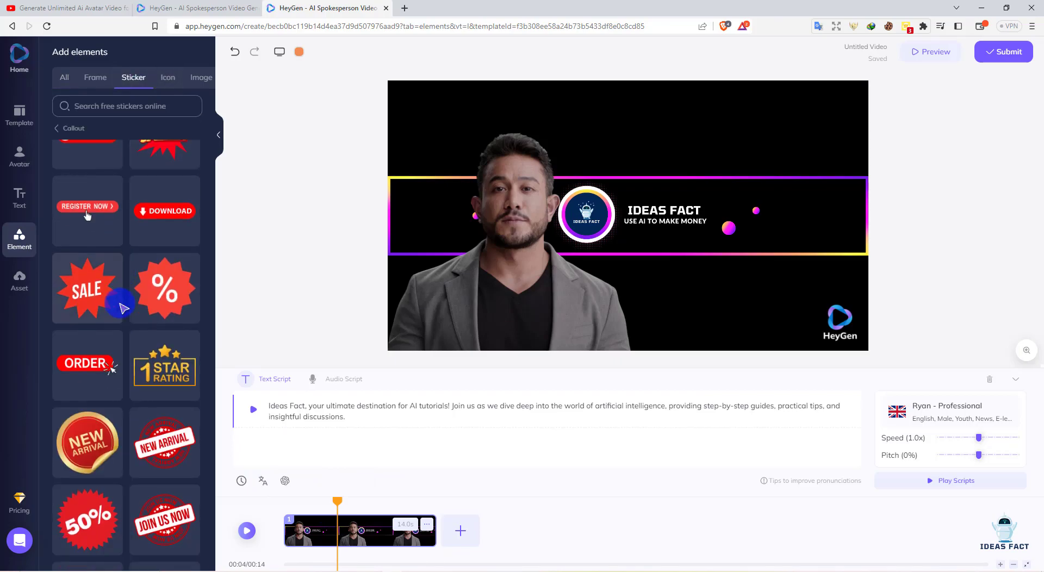
{"action": "scroll", "coordinate": [122, 308], "scroll_direction": "down", "scroll_amount": 10}
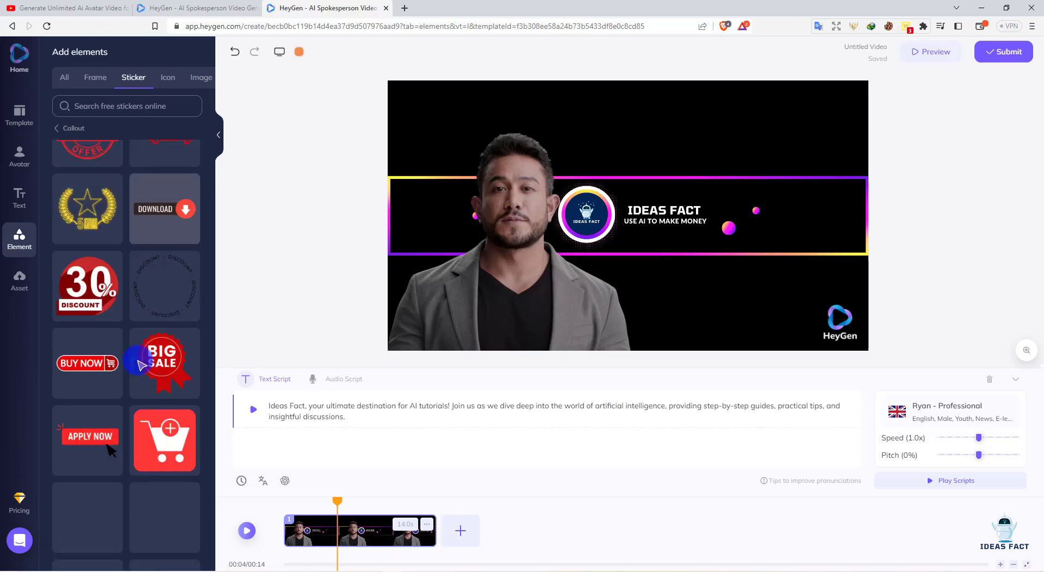
{"action": "scroll", "coordinate": [142, 364], "scroll_direction": "down", "scroll_amount": 4}
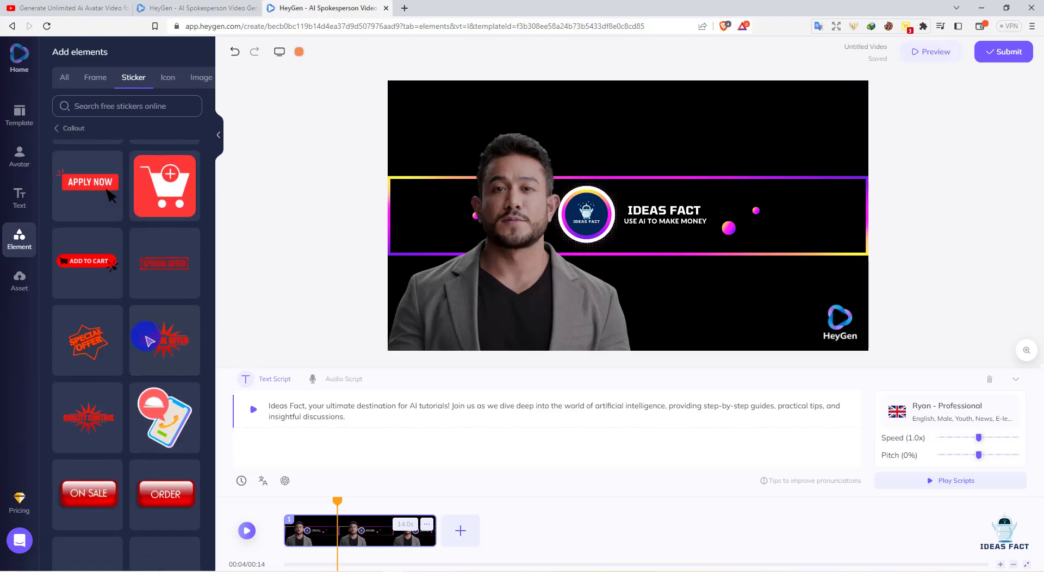
Search the stickers for 'subscribe', find no results, and clear the search
{"action": "left_click", "coordinate": [130, 108]}
{"action": "type", "text": "subscribe"}
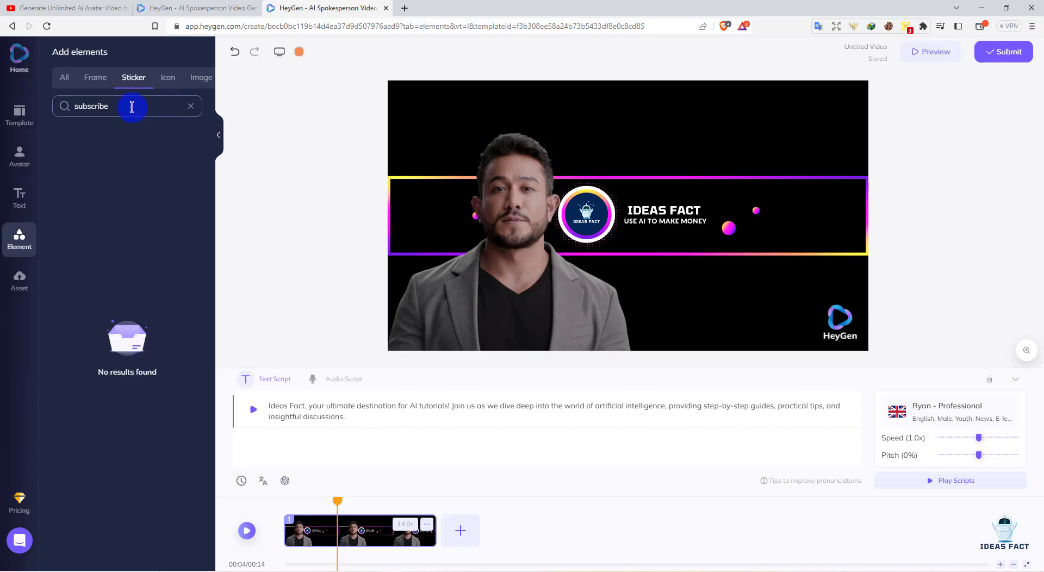
{"action": "key", "text": "BackSpace"}
{"action": "key", "text": "BackSpace"}
{"action": "key", "text": "BackSpace"}
{"action": "key", "text": "BackSpace"}
{"action": "key", "text": "BackSpace"}
{"action": "type", "text": "b"}
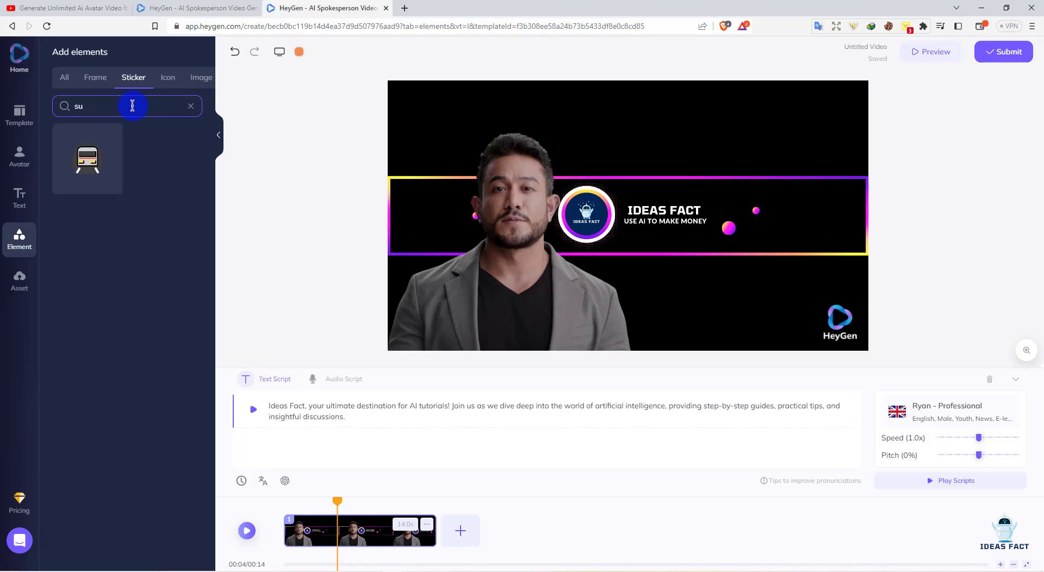
{"action": "key", "text": "BackSpace"}
{"action": "key", "text": "BackSpace"}
Search stickers for 'like', then try the sunset photo and stock clips as the background
{"action": "type", "text": "like"}
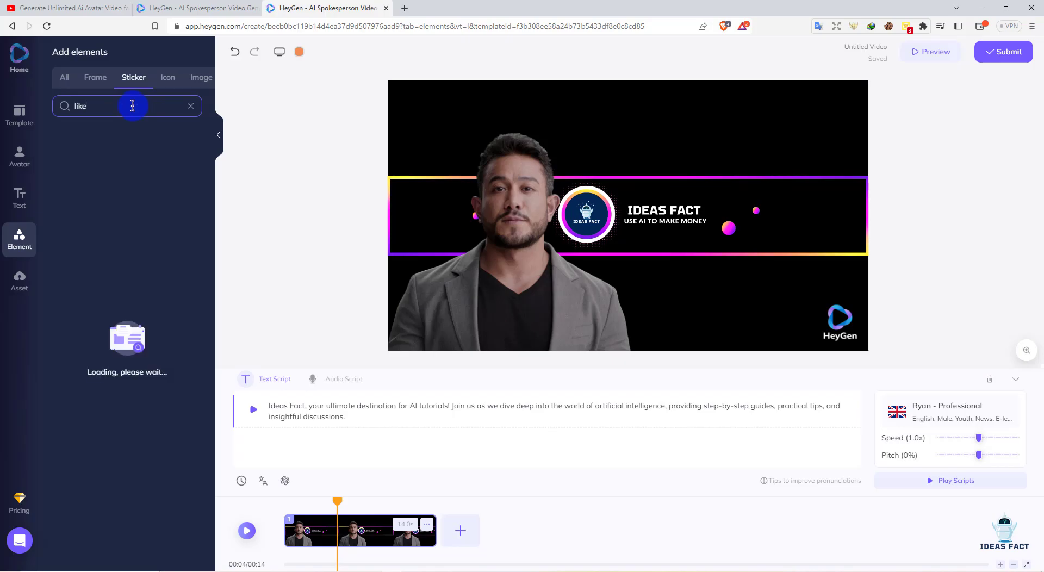
{"action": "left_click", "coordinate": [168, 78]}
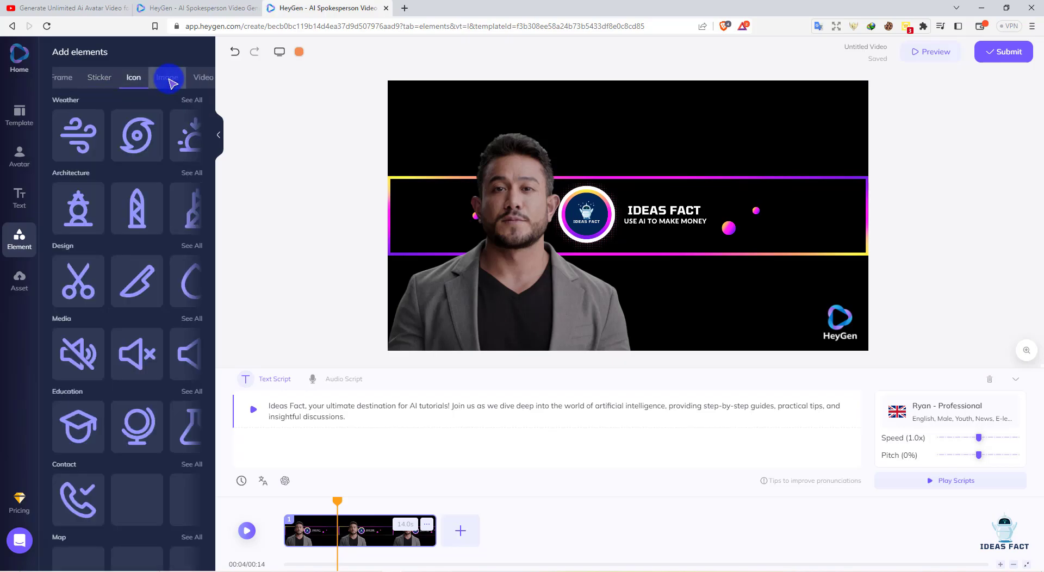
{"action": "left_click", "coordinate": [172, 80]}
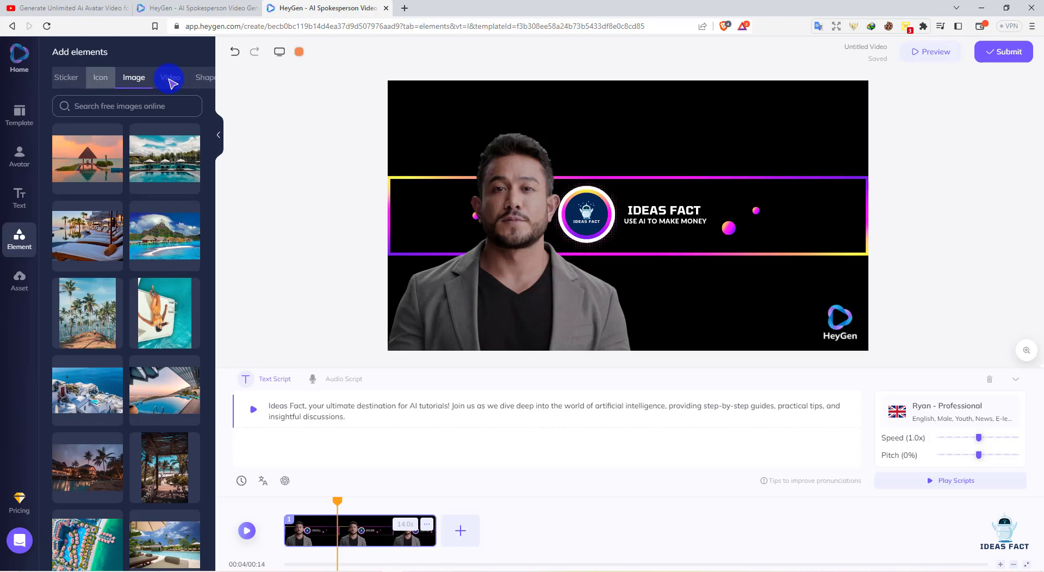
{"action": "left_click_drag", "start_coordinate": [101, 164], "coordinate": [392, 175]}
{"action": "left_click", "coordinate": [172, 82]}
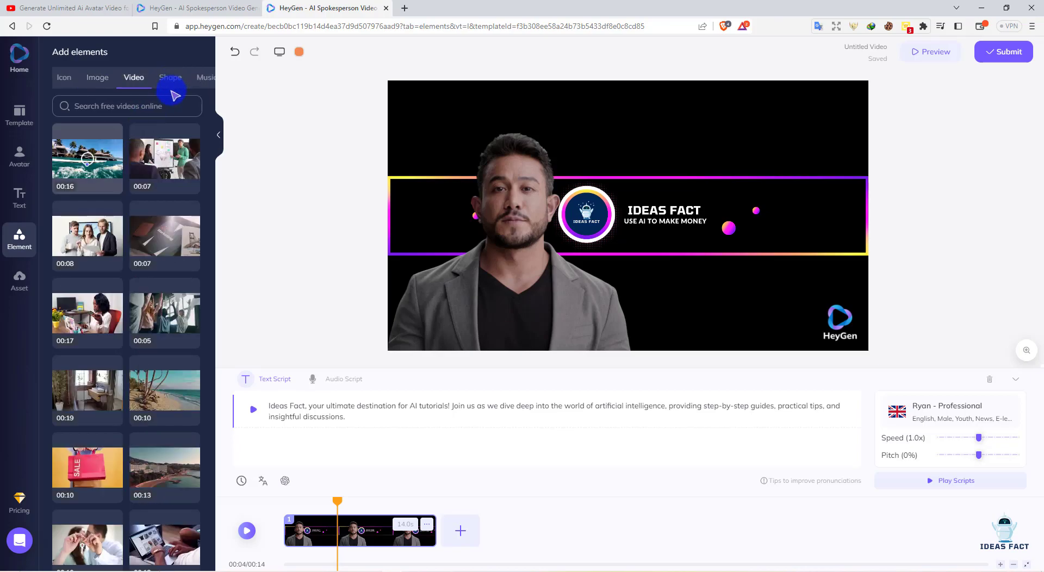
{"action": "left_click_drag", "start_coordinate": [150, 237], "coordinate": [403, 176]}
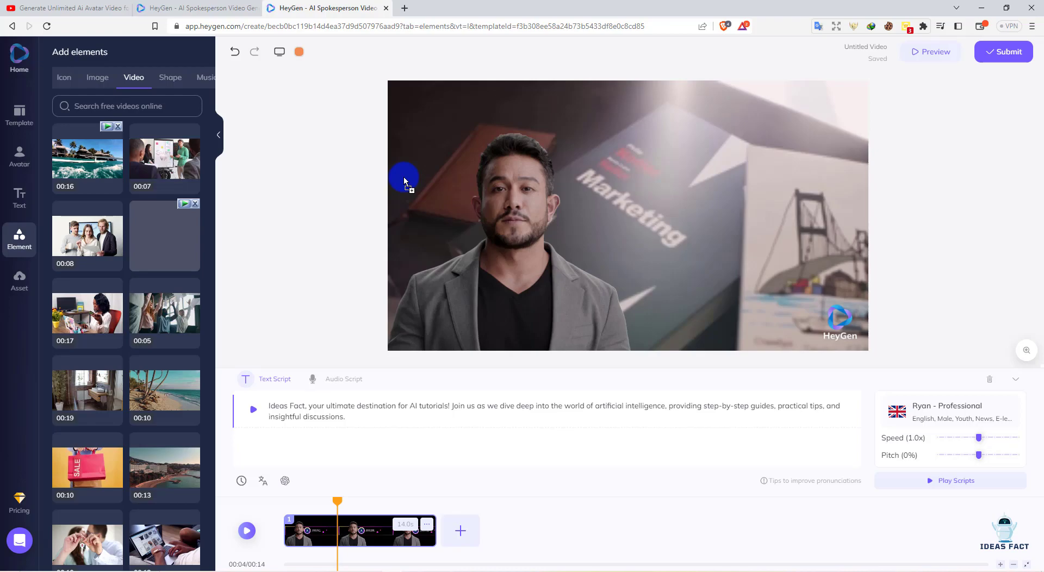
{"action": "left_click_drag", "start_coordinate": [403, 176], "coordinate": [284, 175]}
{"action": "left_click_drag", "start_coordinate": [144, 397], "coordinate": [157, 325]}
Browse the shapes, music, images and full sticker list without adding anything
{"action": "left_click", "coordinate": [173, 78]}
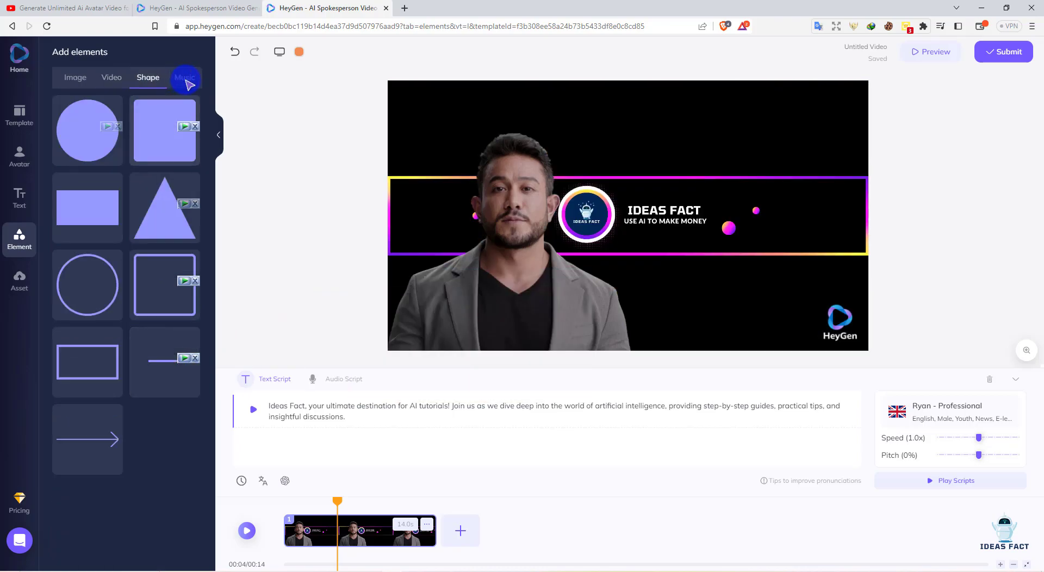
{"action": "left_click", "coordinate": [188, 77]}
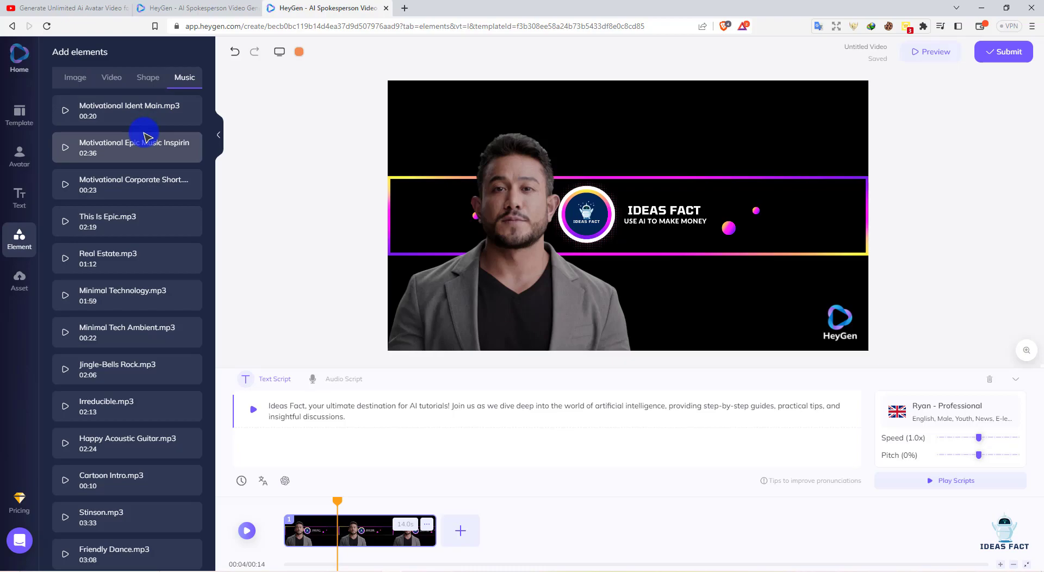
{"action": "left_click", "coordinate": [78, 77]}
{"action": "left_click", "coordinate": [74, 80]}
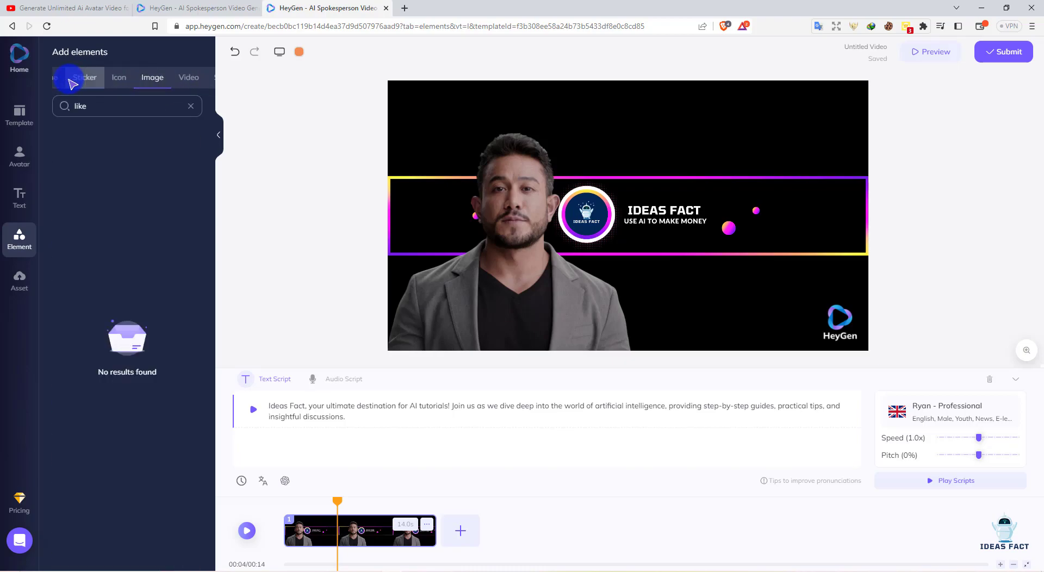
{"action": "left_click", "coordinate": [190, 105]}
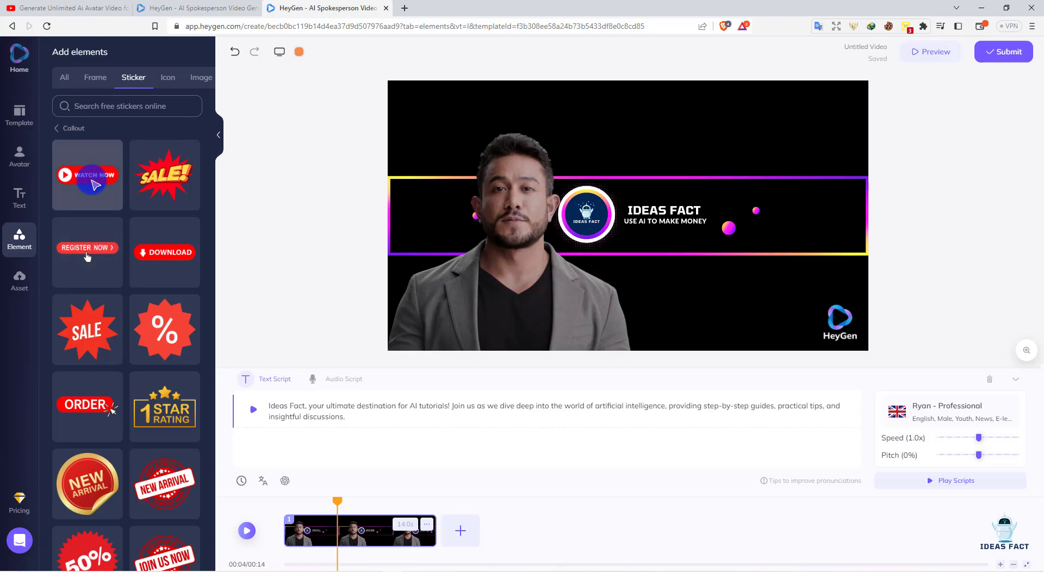
{"action": "scroll", "coordinate": [95, 185], "scroll_direction": "down", "scroll_amount": 8}
{"action": "scroll", "coordinate": [136, 367], "scroll_direction": "up", "scroll_amount": 5}
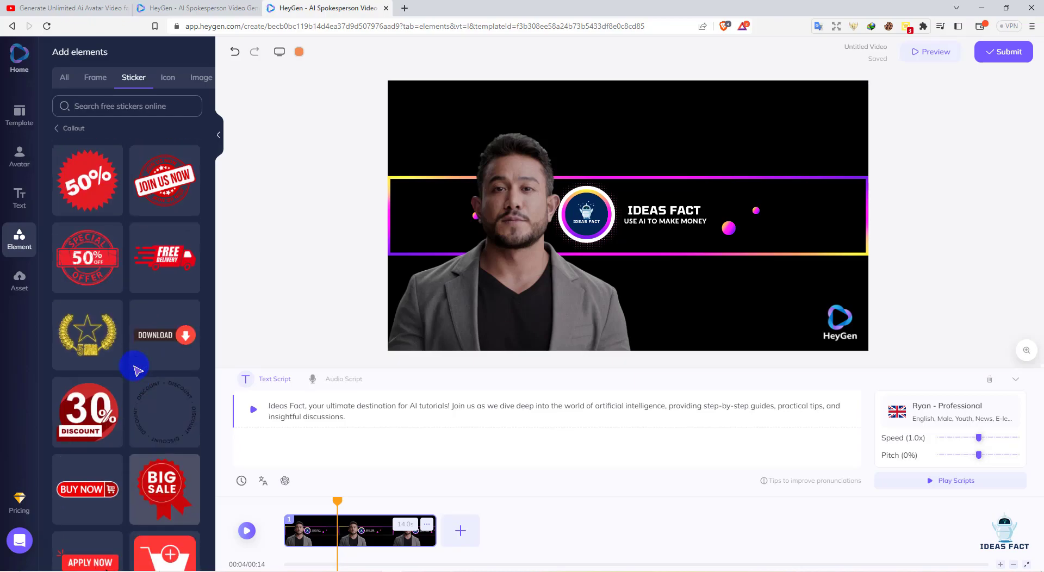
{"action": "scroll", "coordinate": [136, 369], "scroll_direction": "down", "scroll_amount": 10}
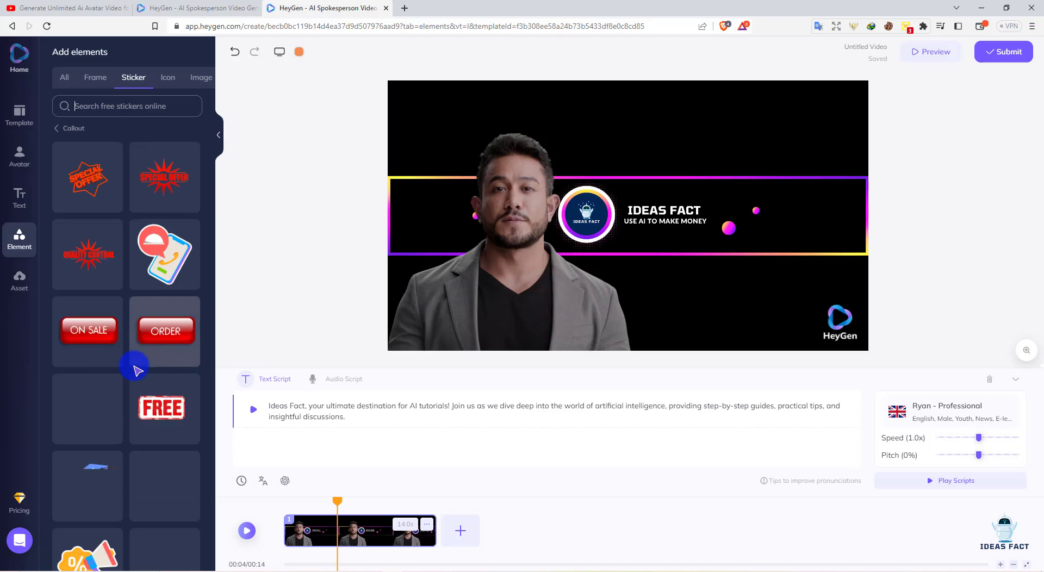
{"action": "scroll", "coordinate": [136, 369], "scroll_direction": "down", "scroll_amount": 8}
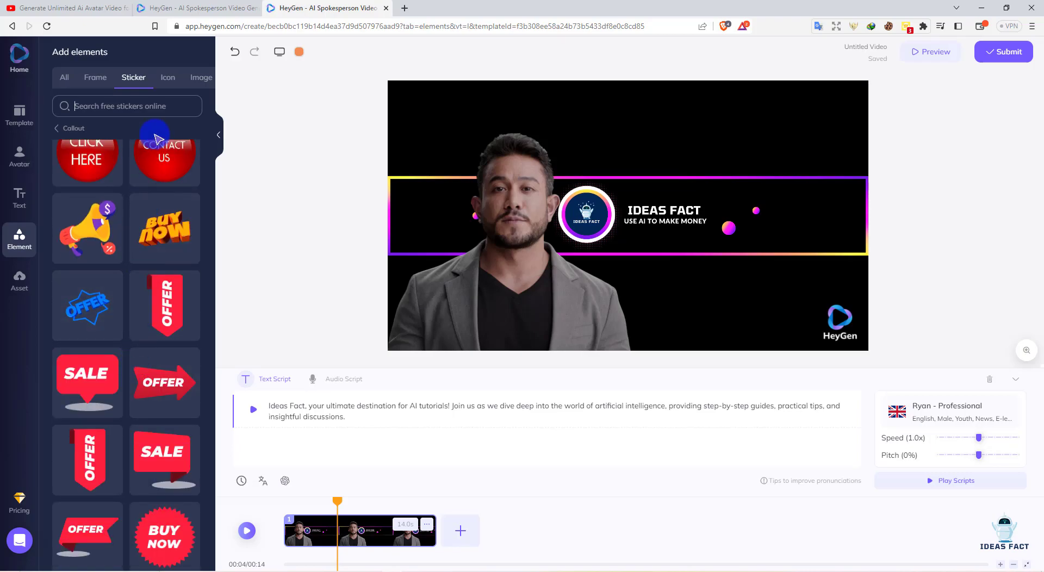
{"action": "scroll", "coordinate": [168, 250], "scroll_direction": "down", "scroll_amount": 3}
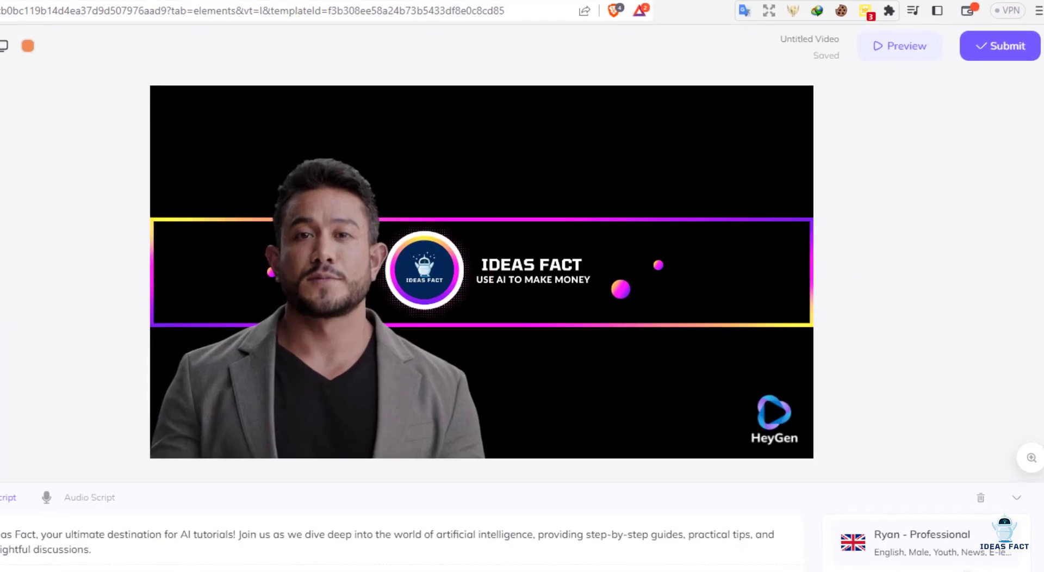
Submit the Ideas Fact avatar video for rendering
{"action": "left_click", "coordinate": [1004, 47]}
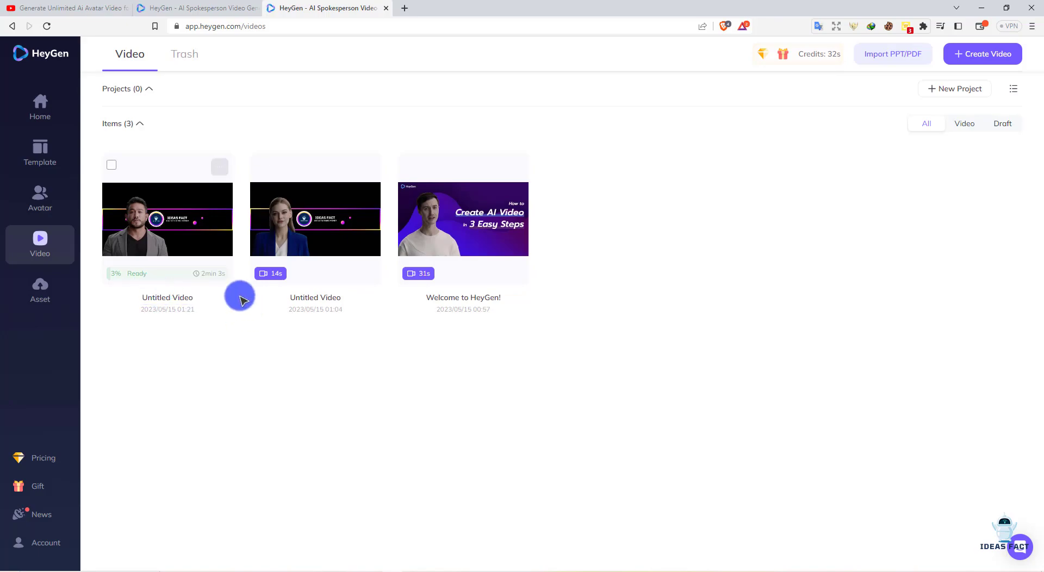
Switch to the YouTube tab with the avatar-video tutorial
{"action": "left_click", "coordinate": [88, 13]}
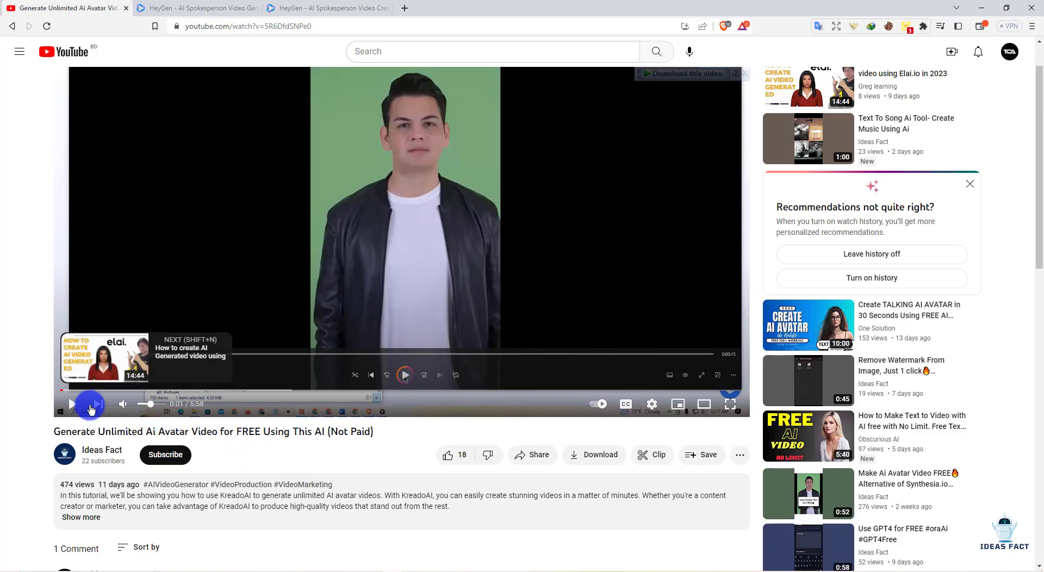
Play the tutorial muted, skip to about 0:51, pause, and return to HeyGen
{"action": "left_click", "coordinate": [72, 403]}
{"action": "left_click", "coordinate": [124, 405]}
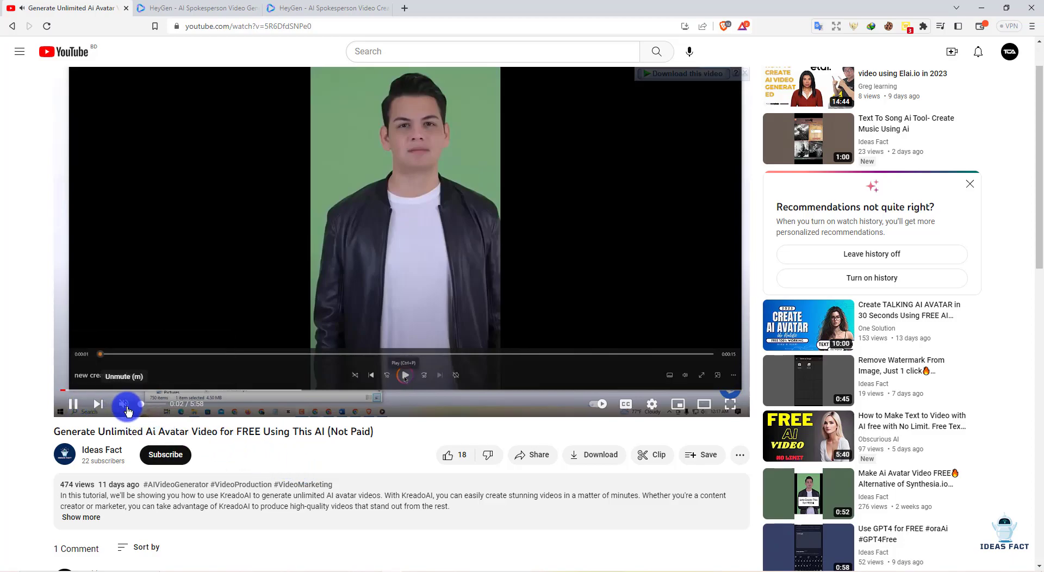
{"action": "left_click_drag", "start_coordinate": [95, 390], "coordinate": [160, 390]}
{"action": "left_click", "coordinate": [73, 403]}
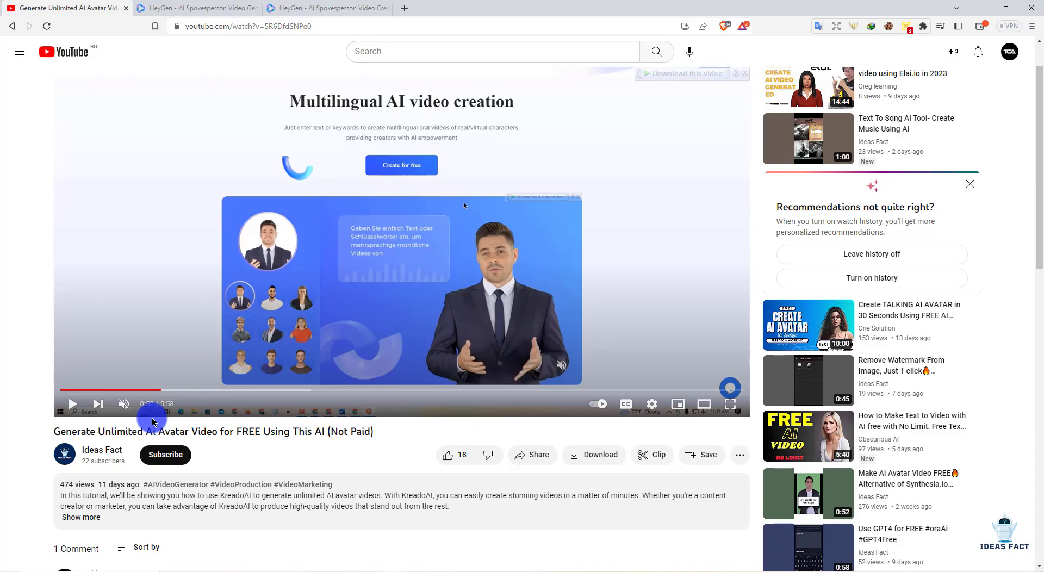
{"action": "left_click", "coordinate": [343, 8]}
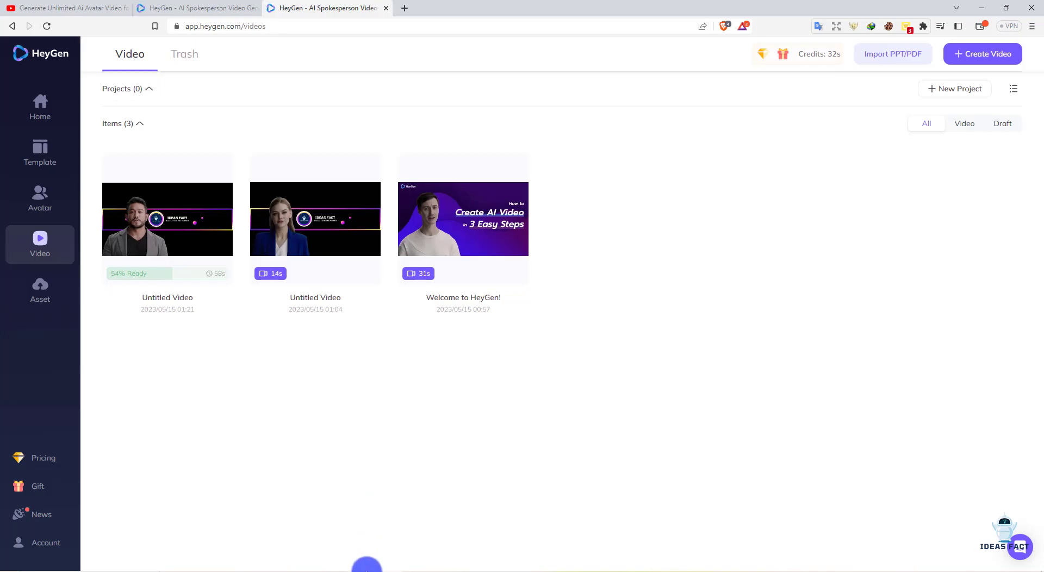
Wait on the Video page until the new render shows as a ready 14s clip
{"action": "mouse_move", "coordinate": [368, 567]}
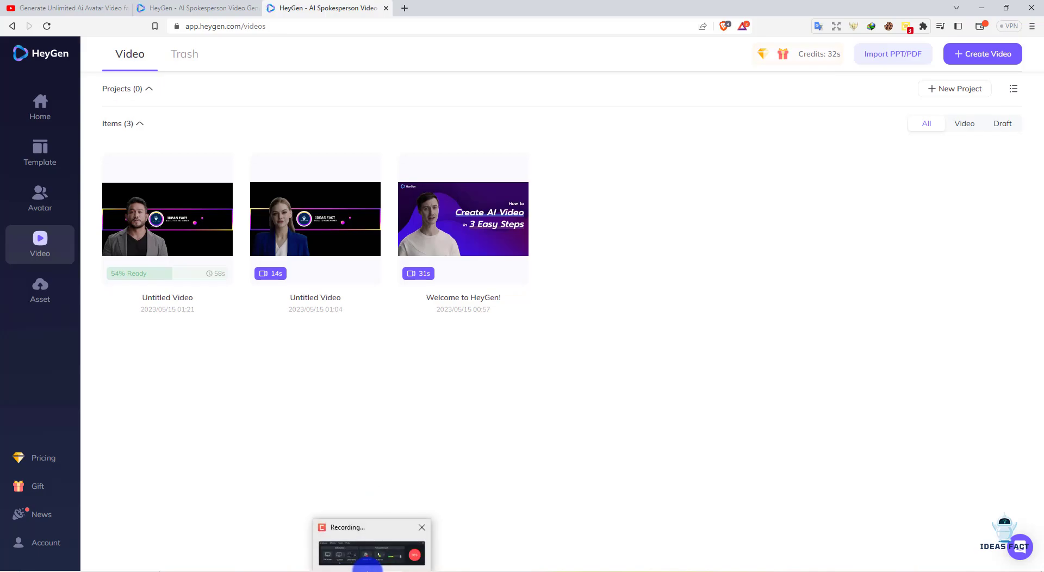
{"action": "left_click", "coordinate": [369, 566]}
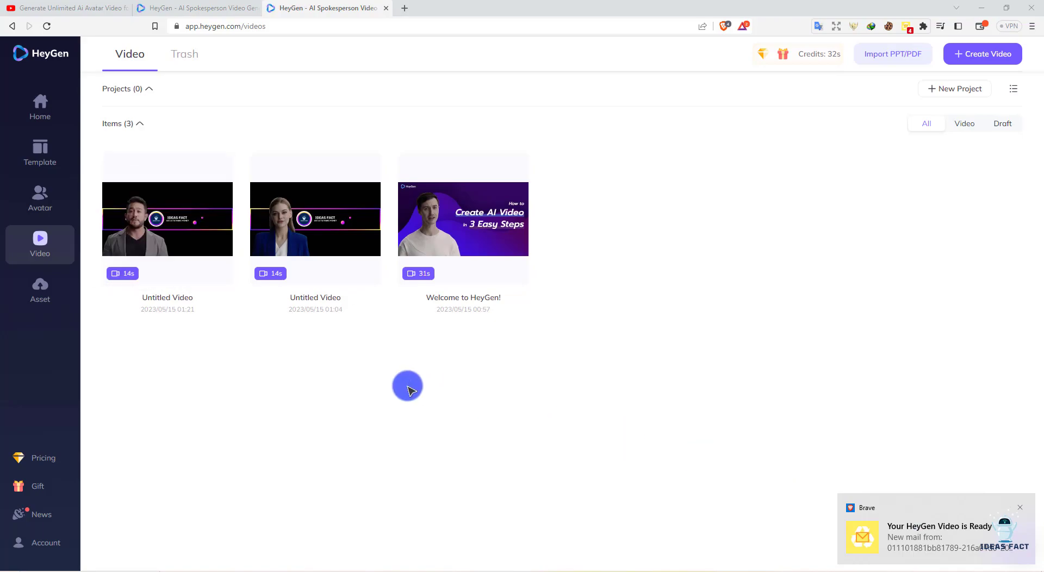
Open the finished Untitled Video's page and play it back with captions
{"action": "left_click", "coordinate": [217, 254]}
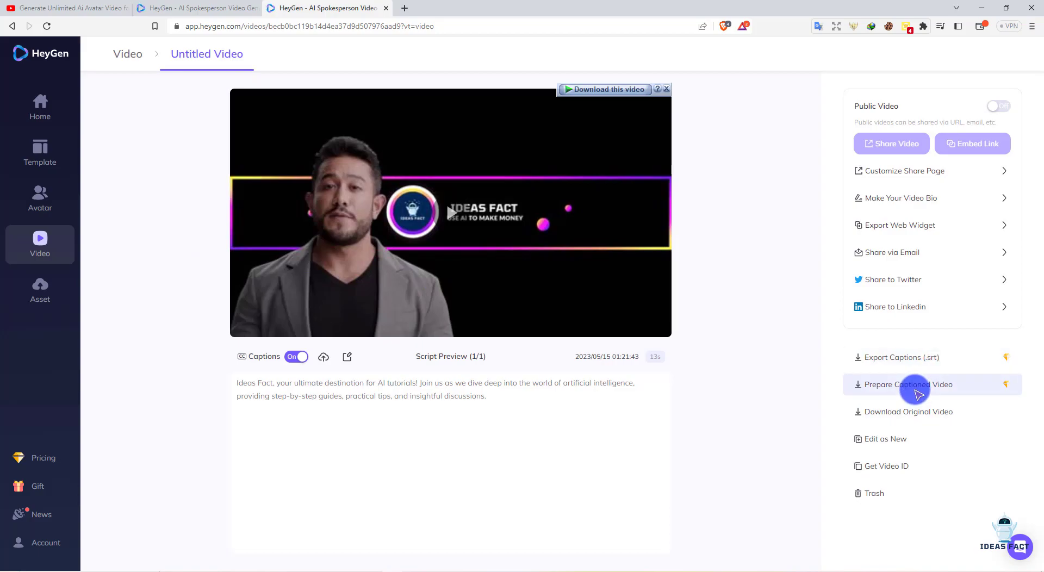
{"action": "left_click", "coordinate": [915, 389]}
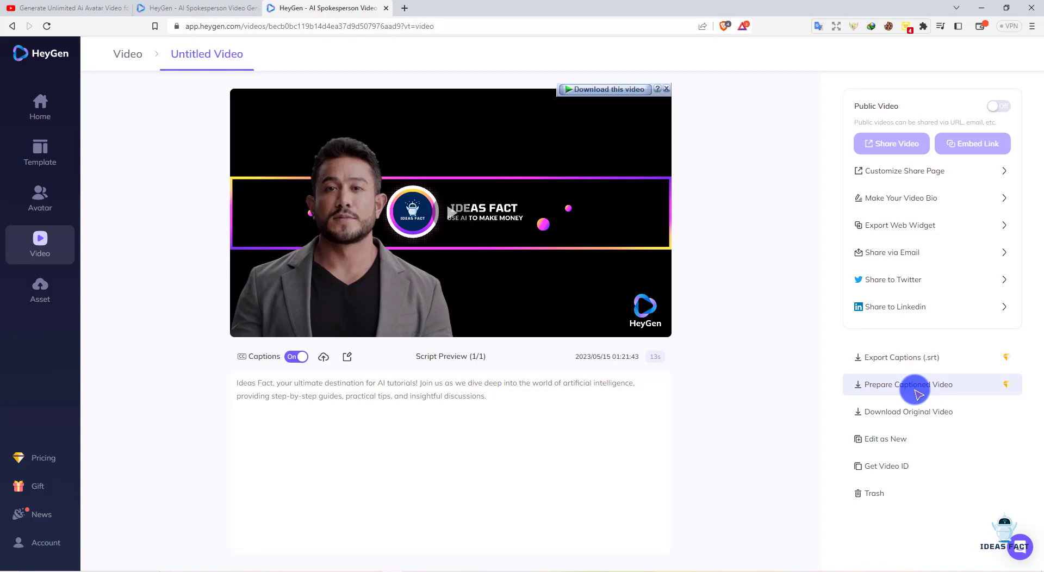
{"action": "left_click", "coordinate": [456, 219]}
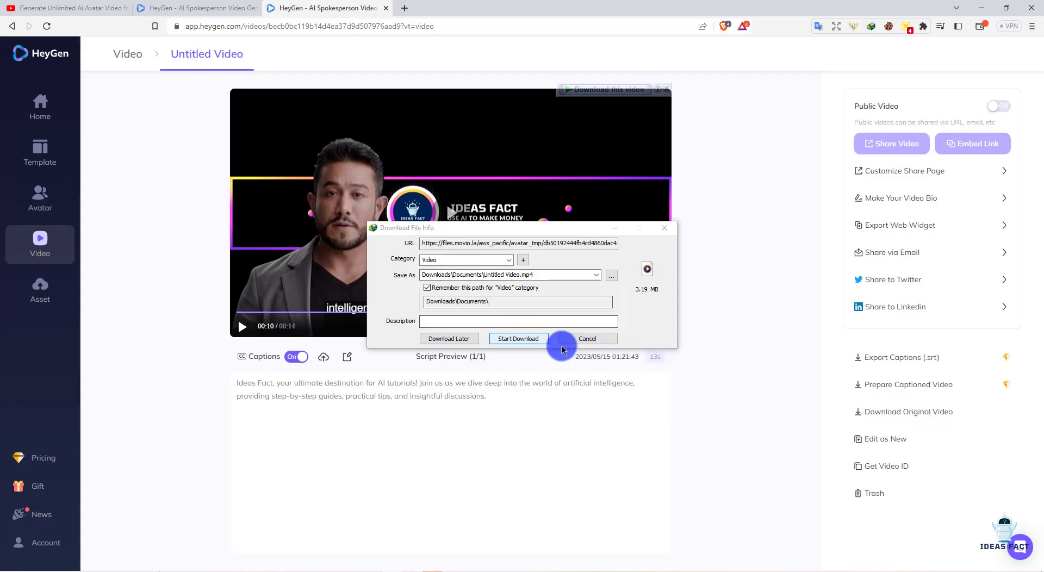
Download Untitled Video.mp4 (3.19 MB) to Downloads\Documents and dismiss the completion notice
{"action": "left_click", "coordinate": [518, 338]}
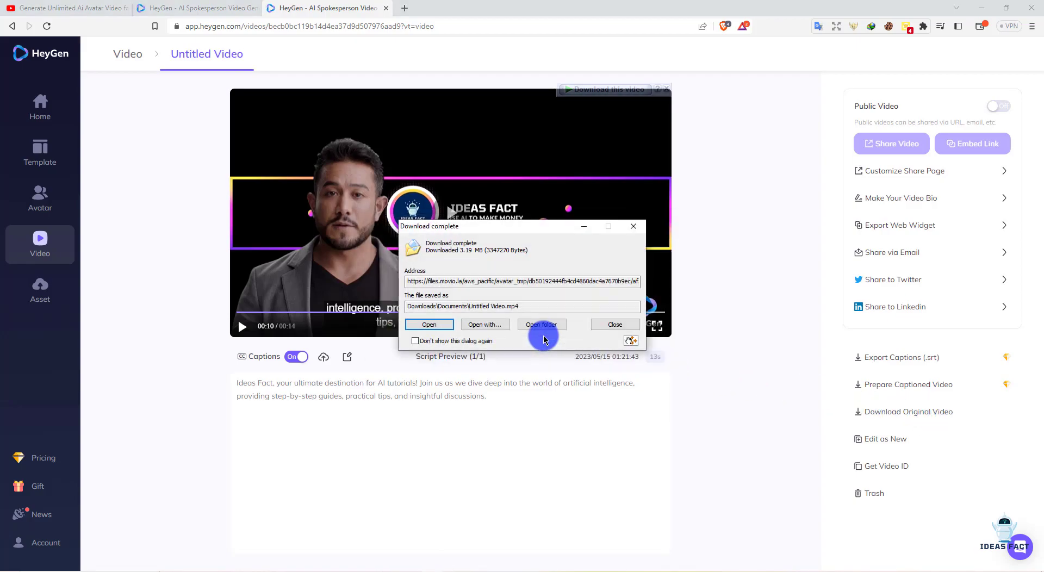
{"action": "left_click", "coordinate": [632, 226]}
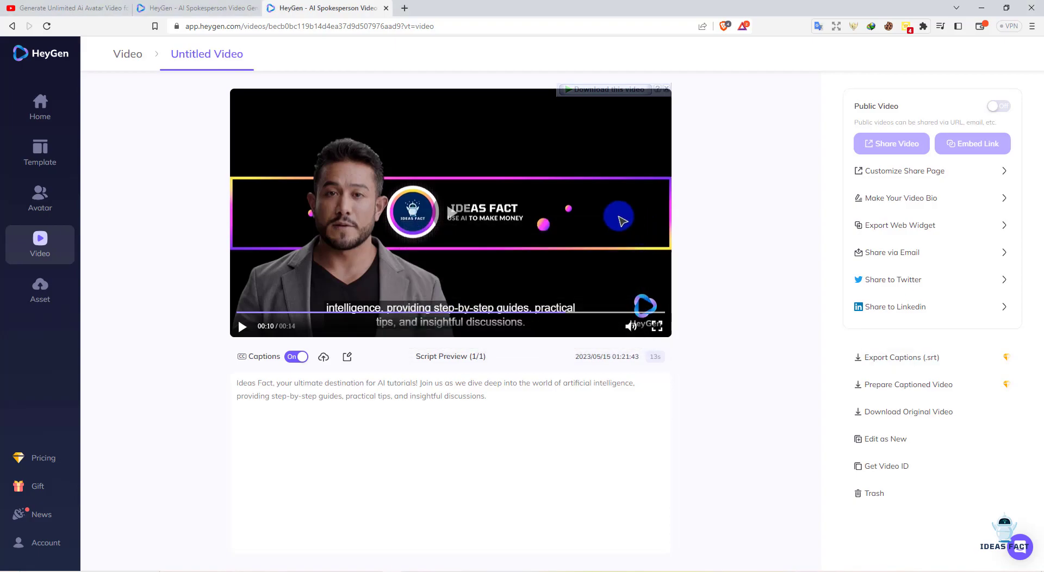
{"action": "left_click", "coordinate": [206, 6]}
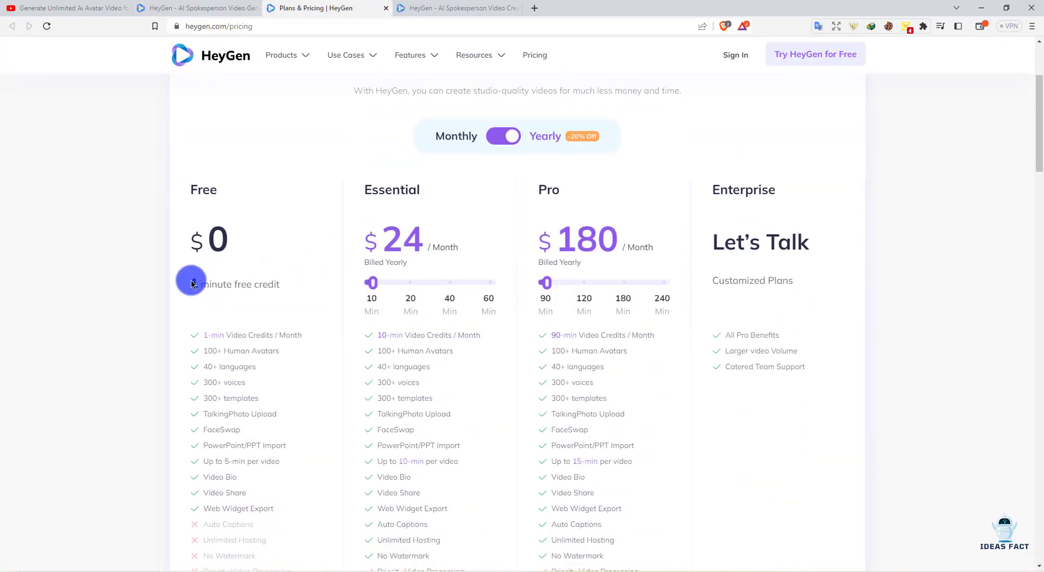
{"action": "mouse_move", "coordinate": [191, 281]}
{"action": "left_mouse_down"}
{"action": "mouse_move", "coordinate": [227, 287]}
{"action": "mouse_move", "coordinate": [192, 287]}
{"action": "left_mouse_up"}
{"action": "scroll", "coordinate": [193, 287], "scroll_direction": "down", "scroll_amount": 2}
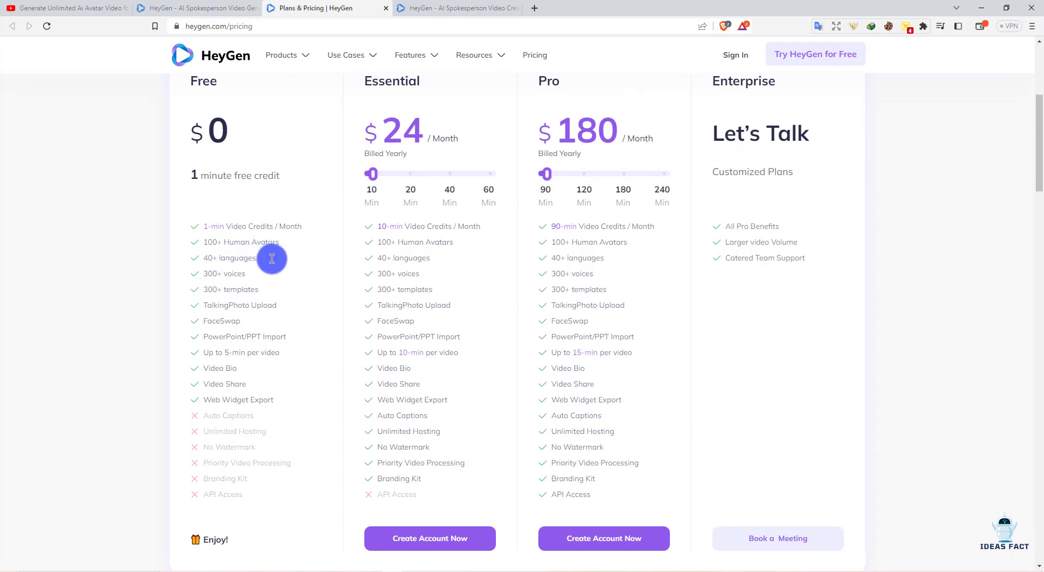
{"action": "scroll", "coordinate": [454, 299], "scroll_direction": "up", "scroll_amount": 2}
{"action": "scroll", "coordinate": [469, 309], "scroll_direction": "up", "scroll_amount": 1}
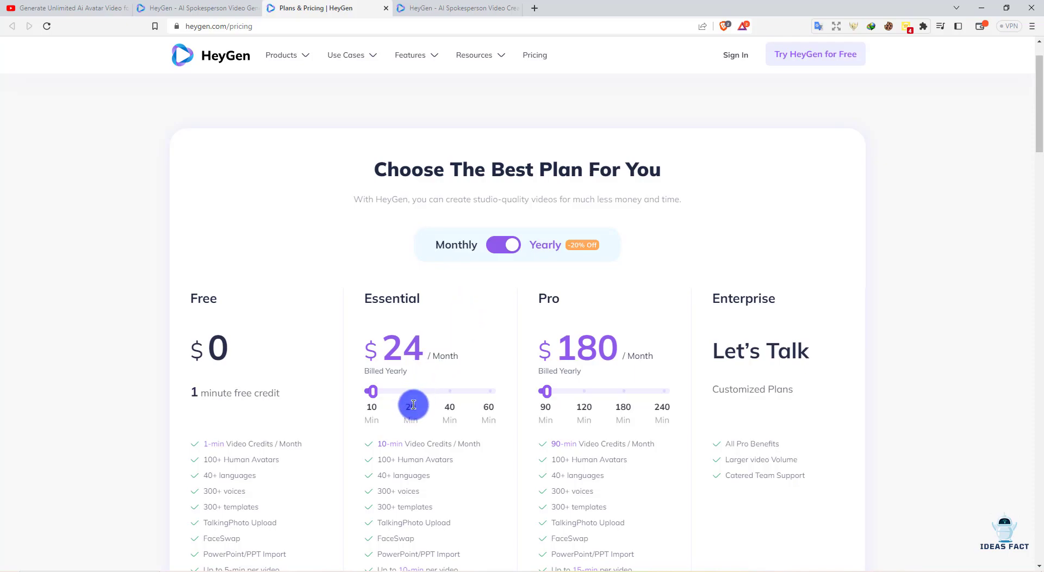
{"action": "scroll", "coordinate": [413, 405], "scroll_direction": "down", "scroll_amount": 1}
{"action": "scroll", "coordinate": [413, 404], "scroll_direction": "down", "scroll_amount": 2}
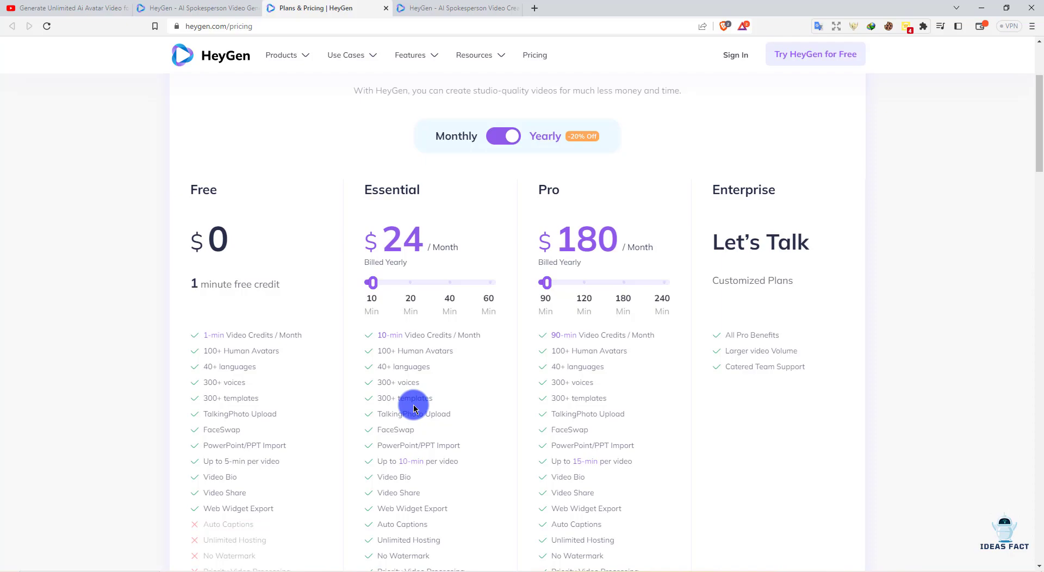
{"action": "left_click", "coordinate": [190, 7]}
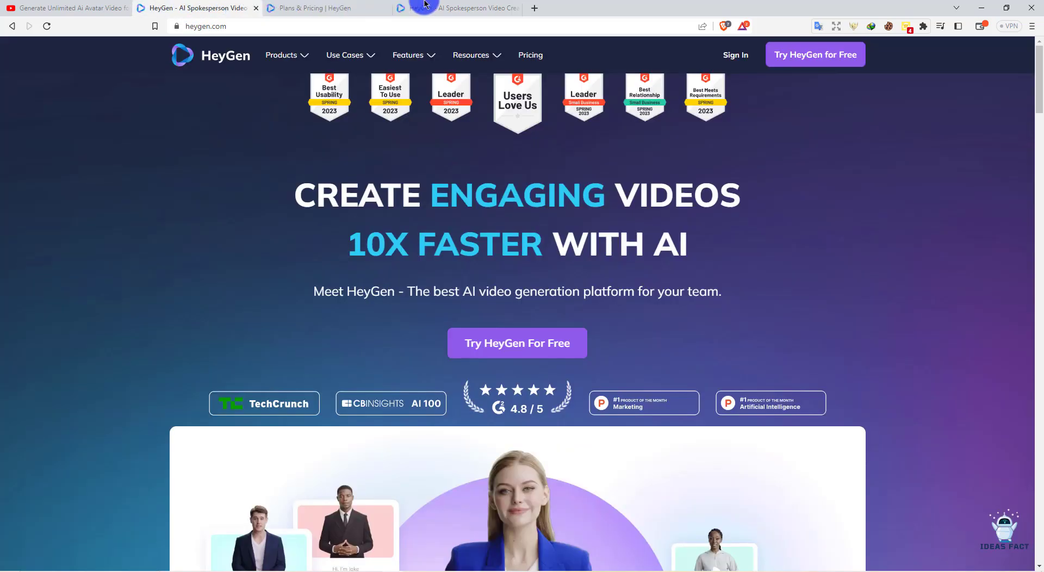
{"action": "left_click", "coordinate": [435, 8]}
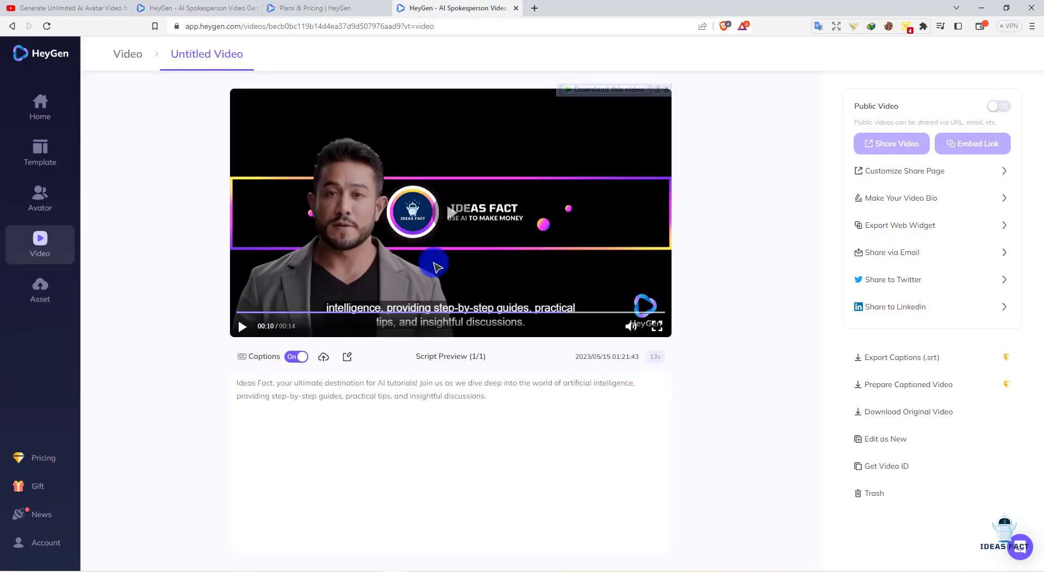